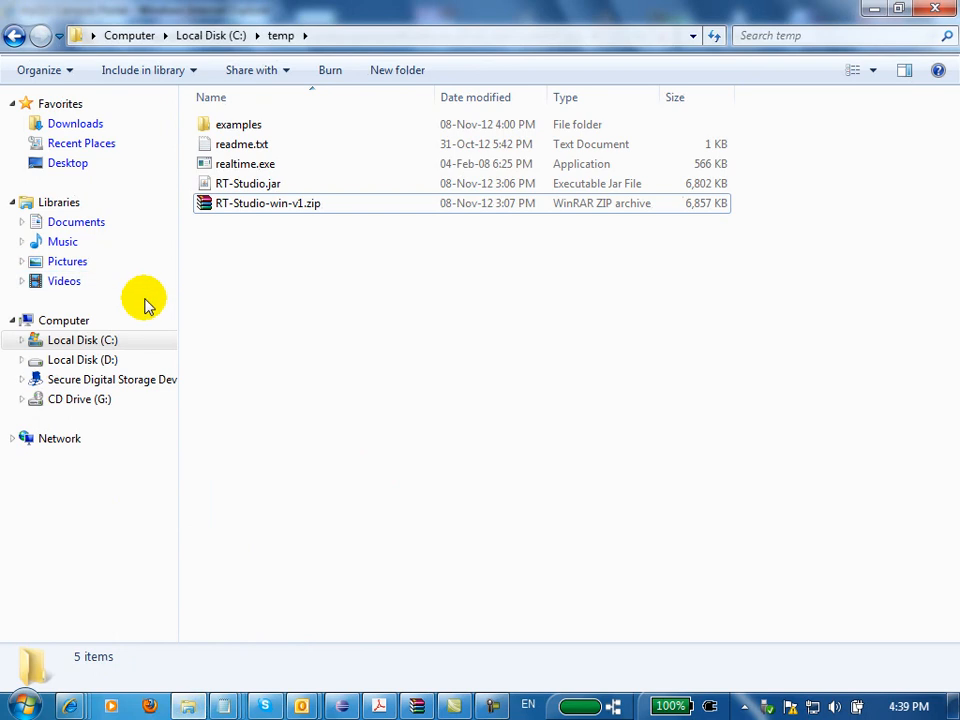
Launch RT-Studio.jar from the temp folder, dismiss its About splash and maximize the main window
click(258, 191)
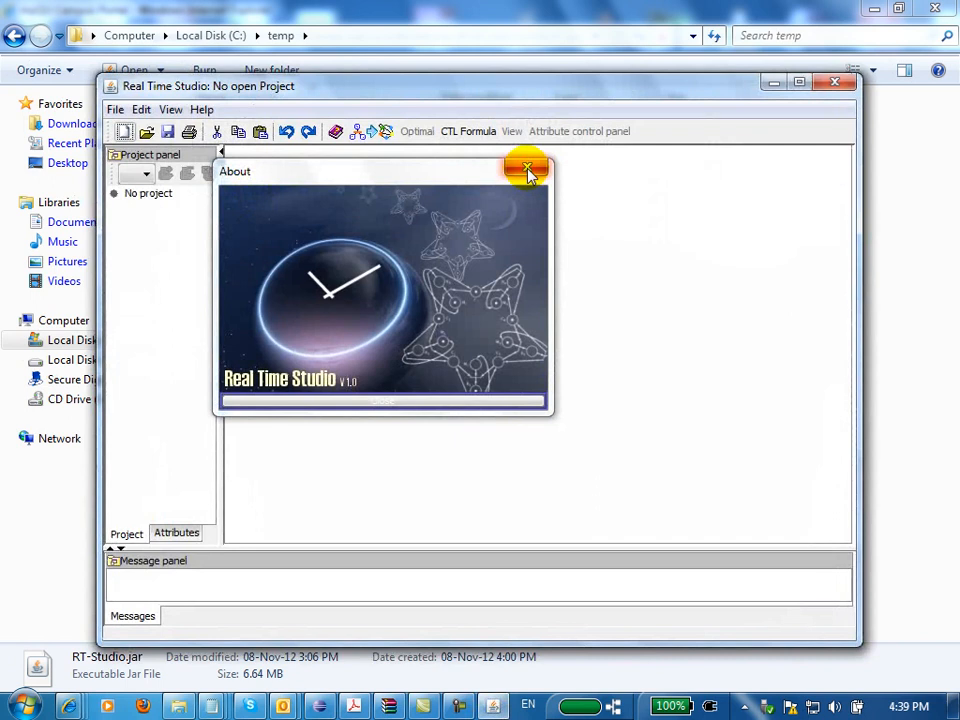
click(529, 172)
click(529, 172)
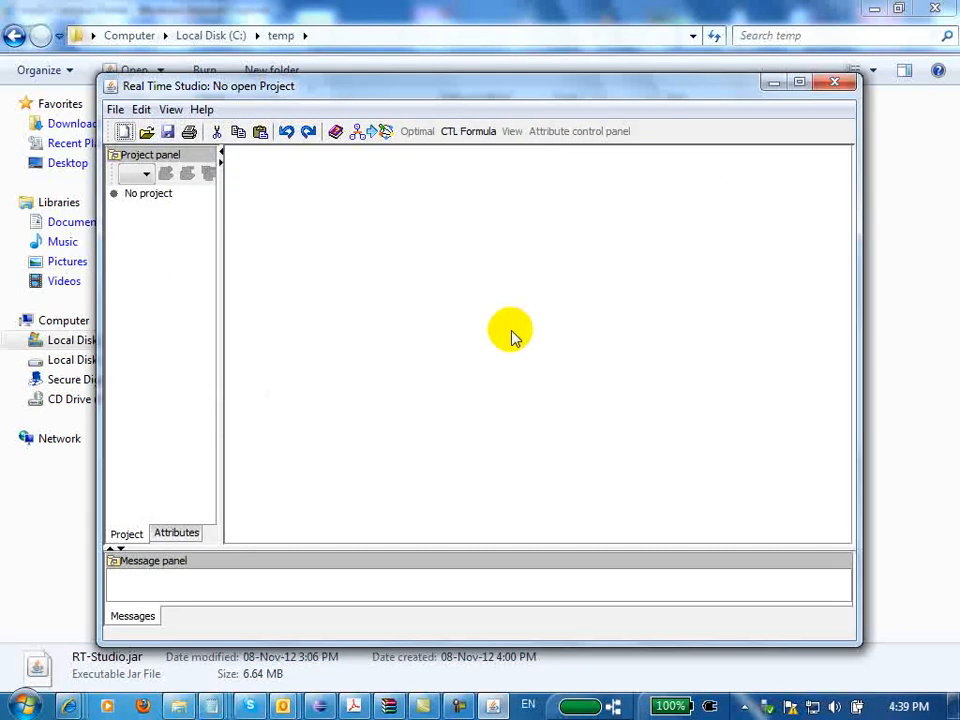
double_click(407, 88)
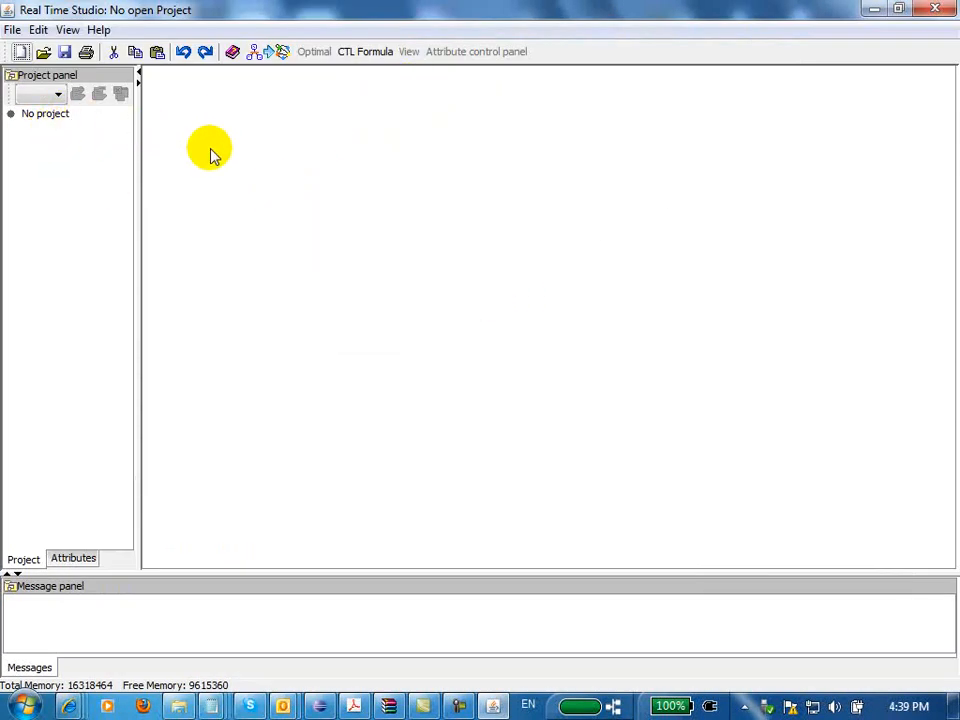
Create a new Petri net project of the type Interpreted Time Petri Nets
click(12, 31)
click(14, 34)
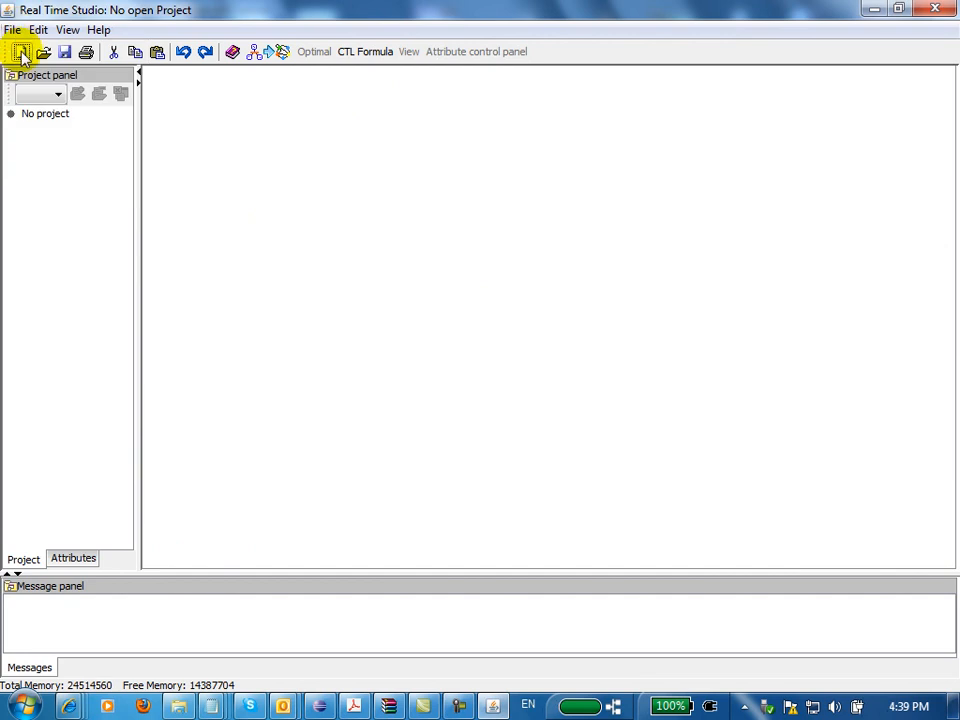
click(21, 53)
drag(418, 193, 418, 130)
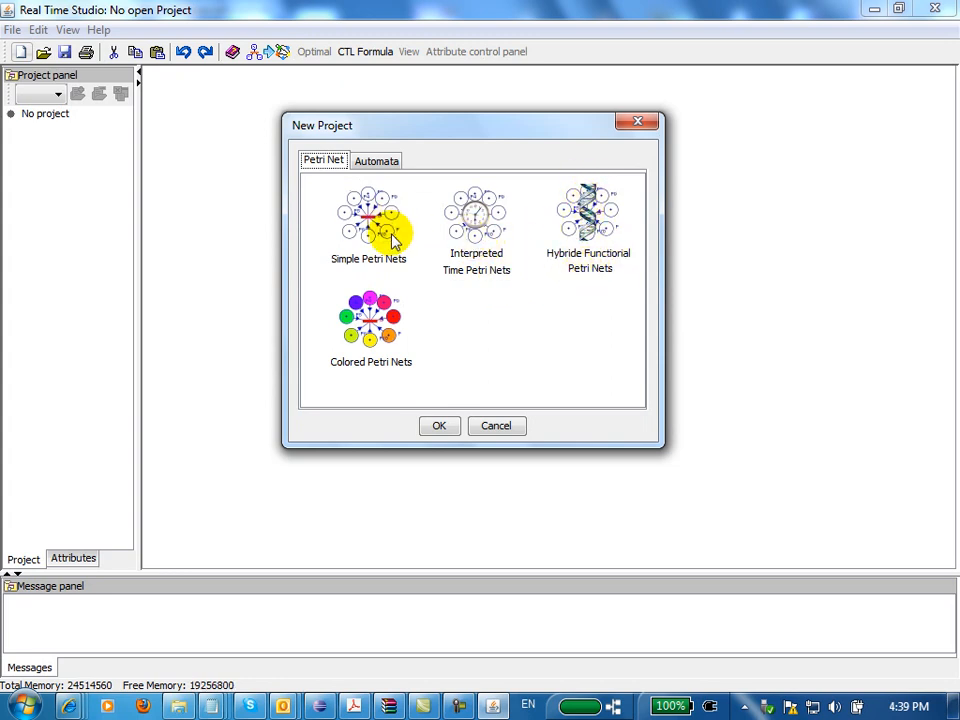
click(476, 221)
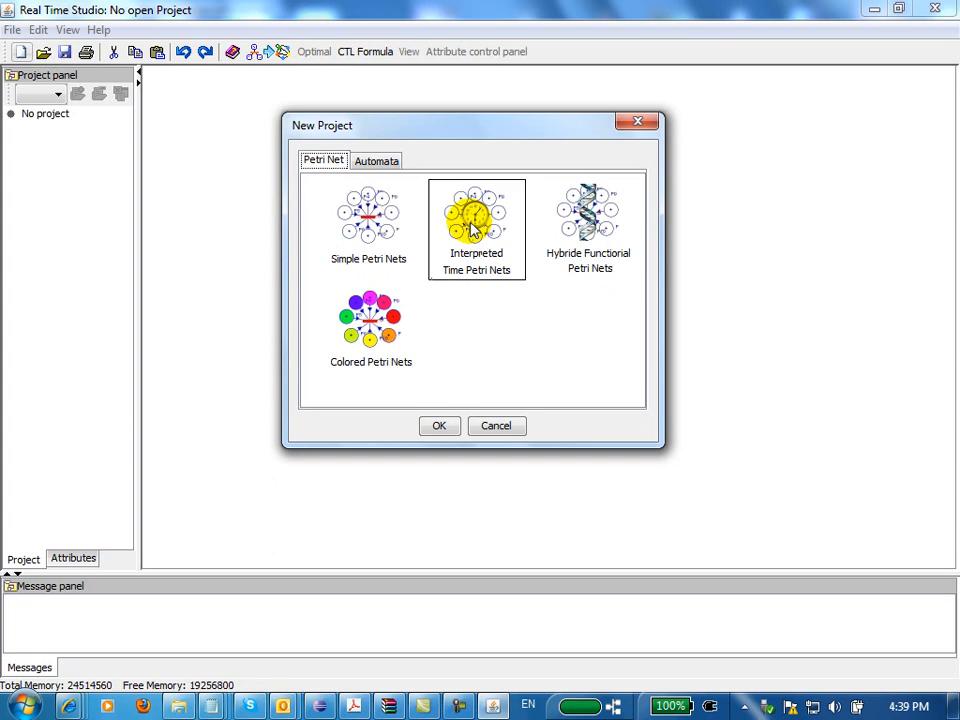
click(440, 426)
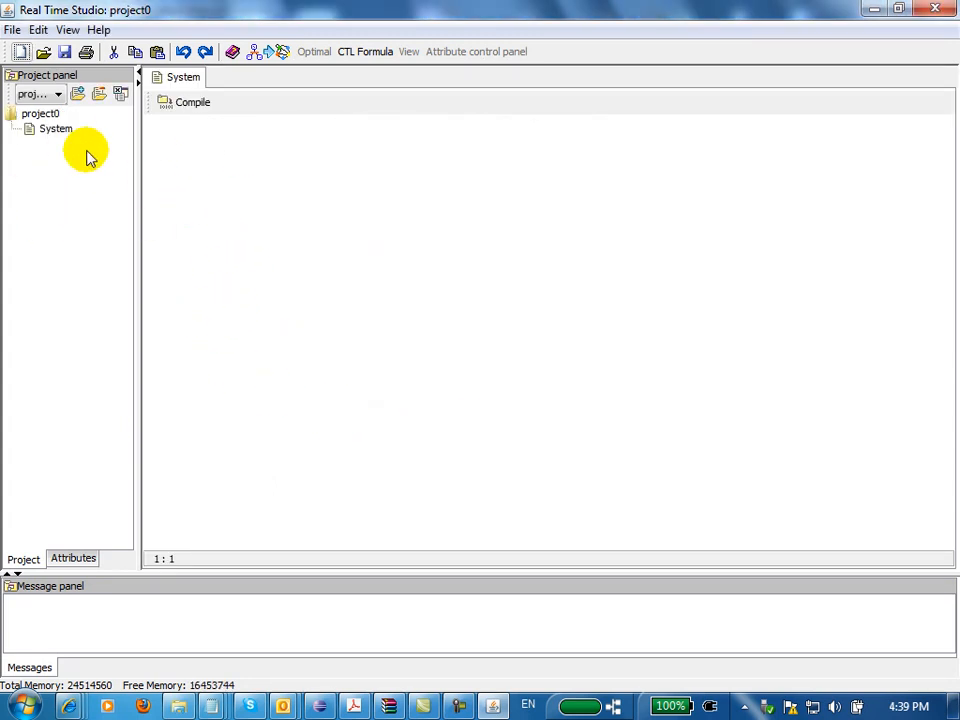
Add a new time Petri net model to the project and rename it prod-cons
click(52, 128)
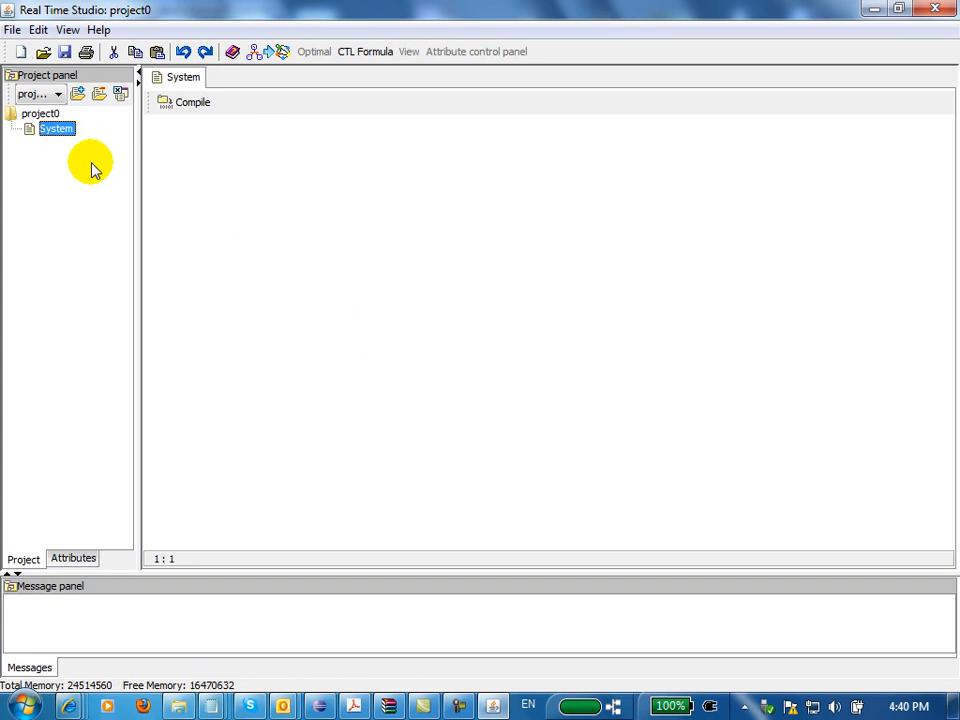
click(77, 94)
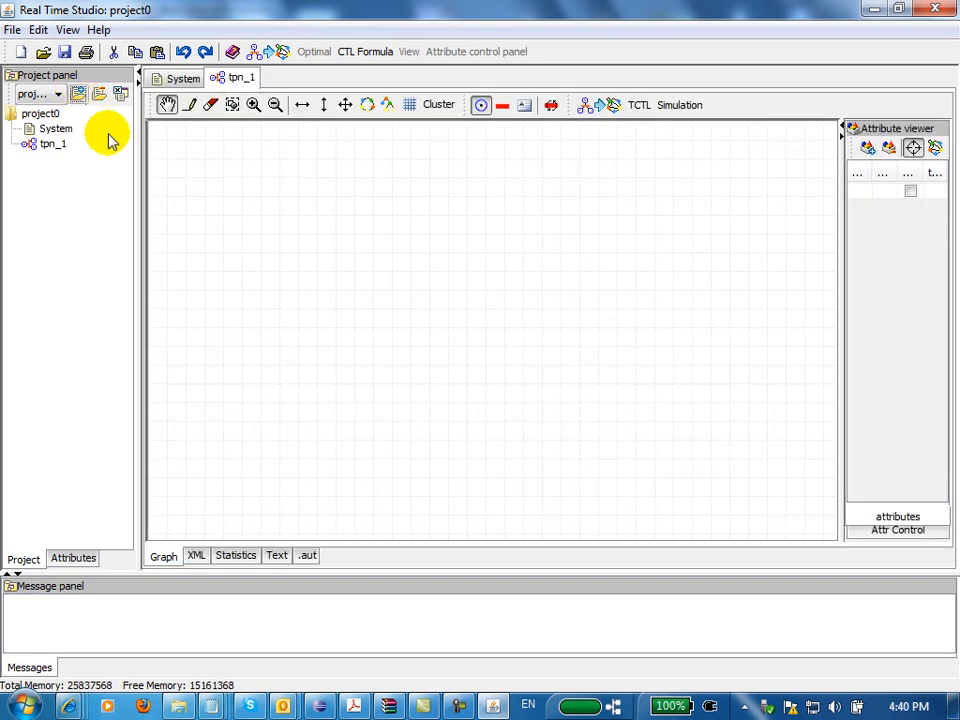
click(51, 145)
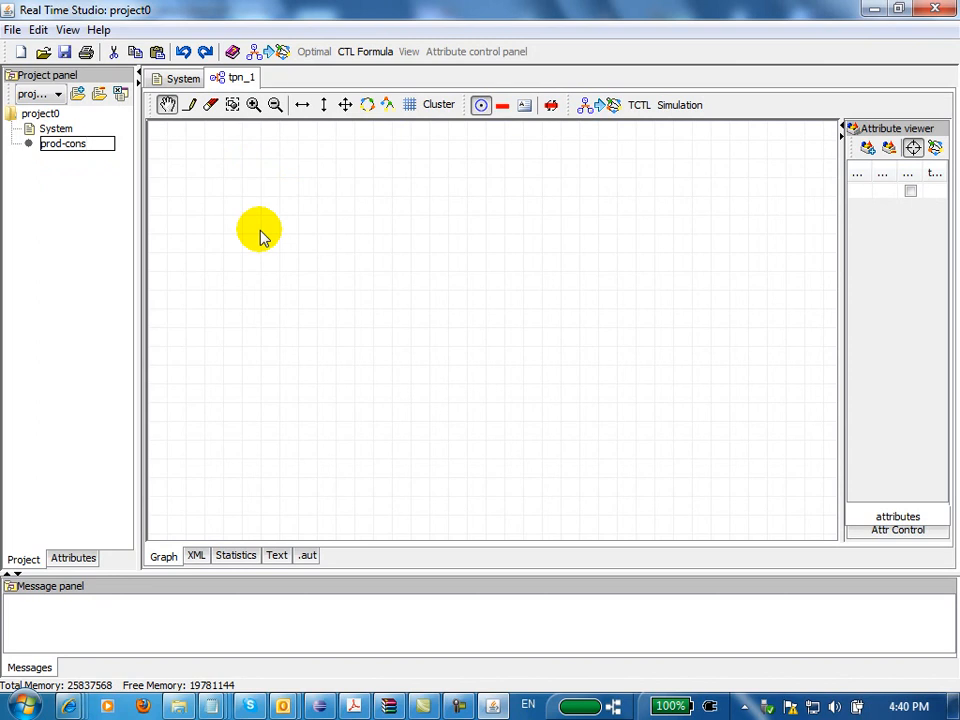
key(Return)
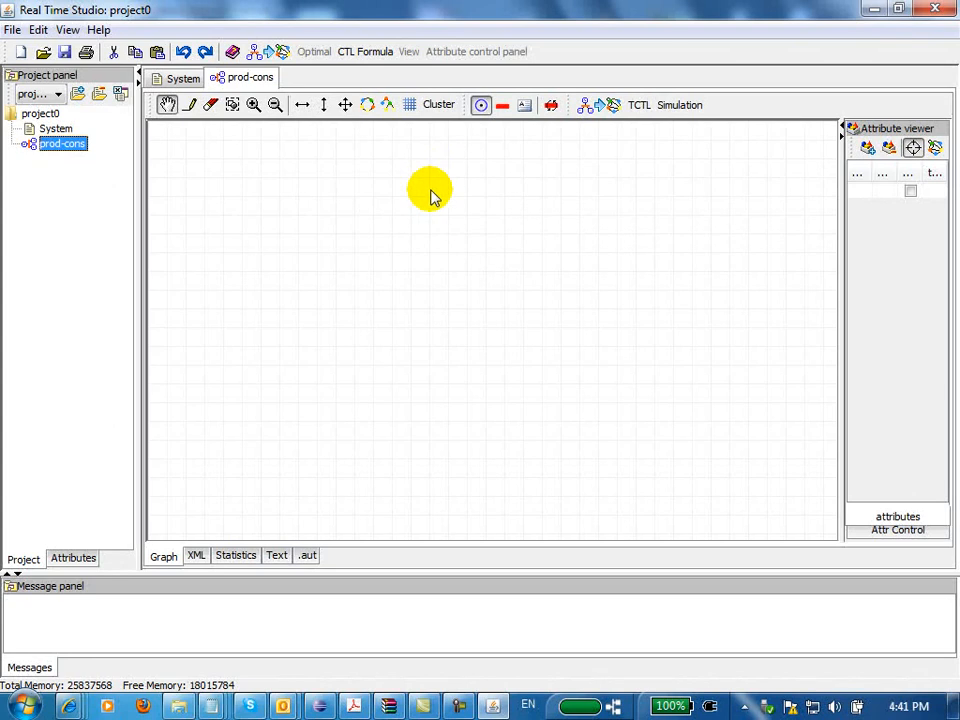
click(502, 108)
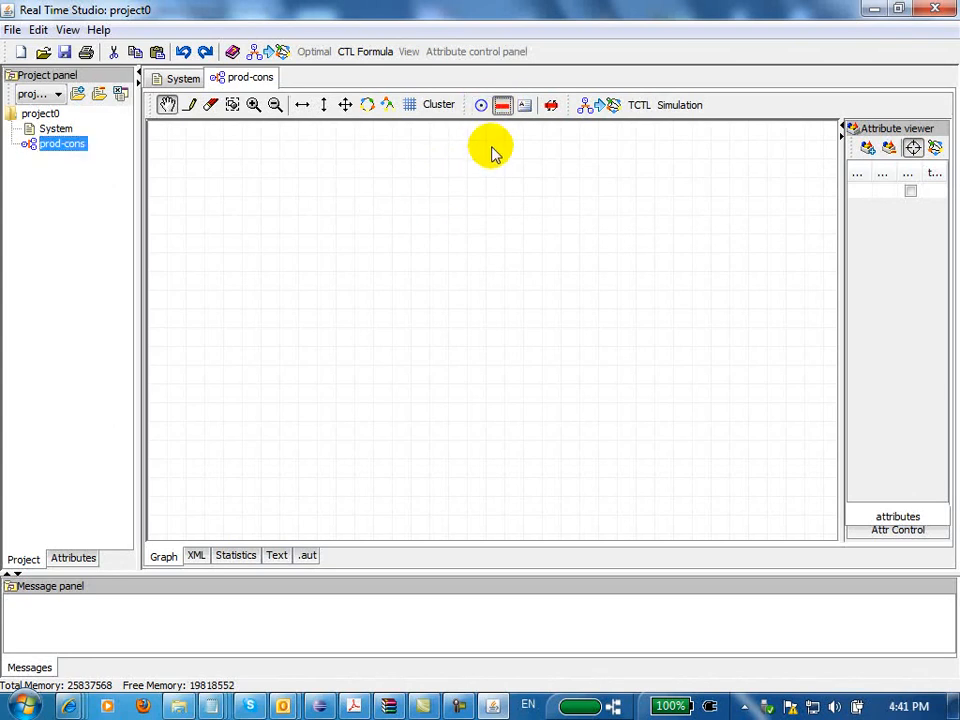
click(524, 106)
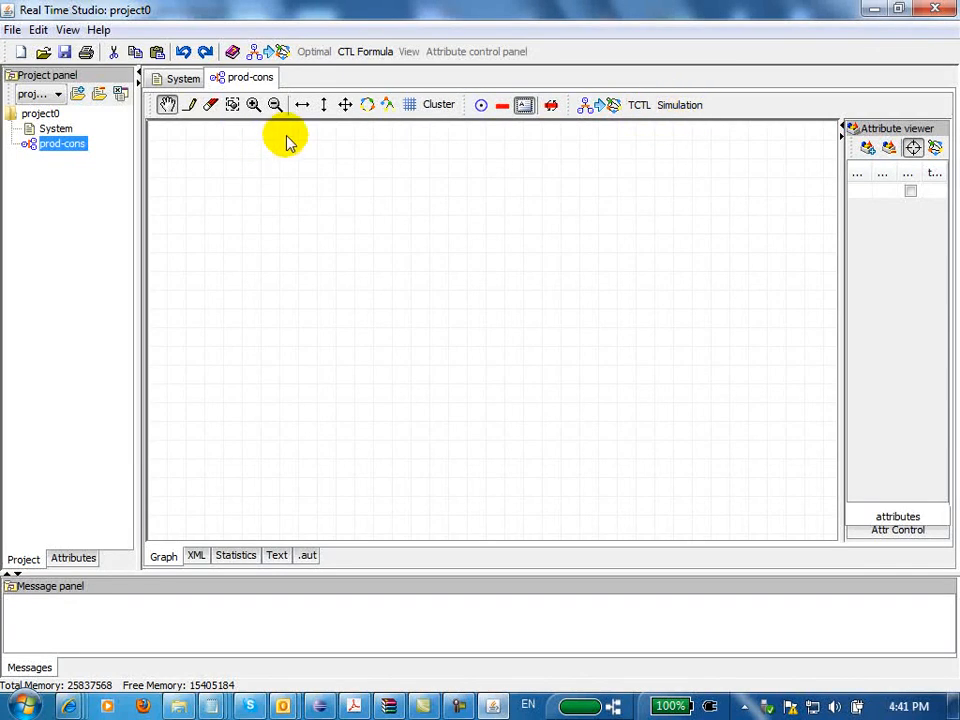
click(481, 106)
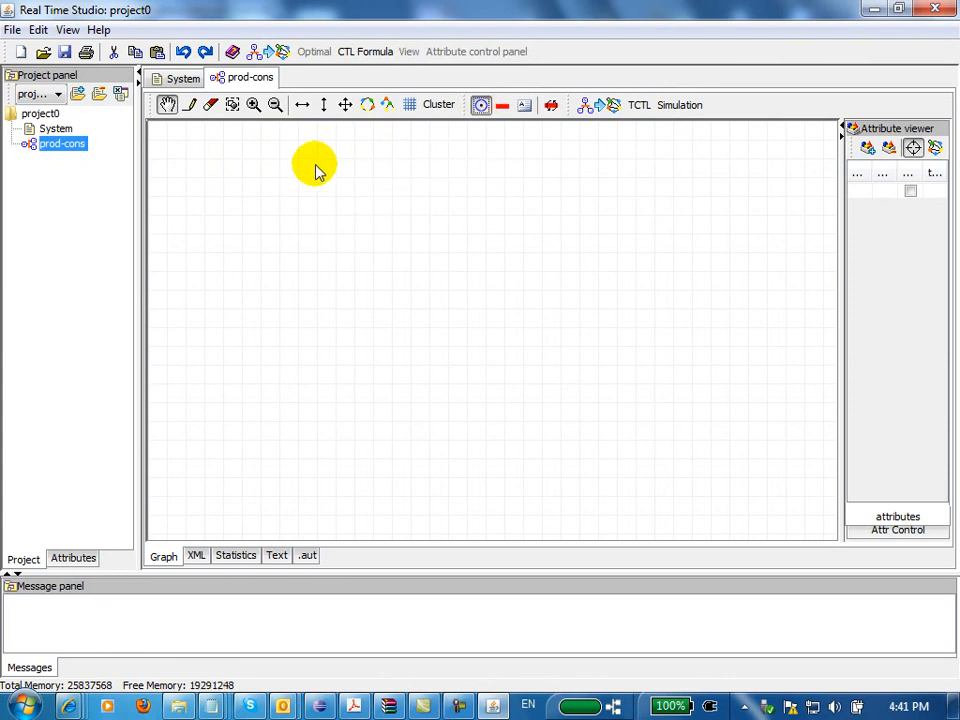
Draw place P0 in the upper part of the canvas, with arcs leading through transition t0 below it to place P1
click(189, 105)
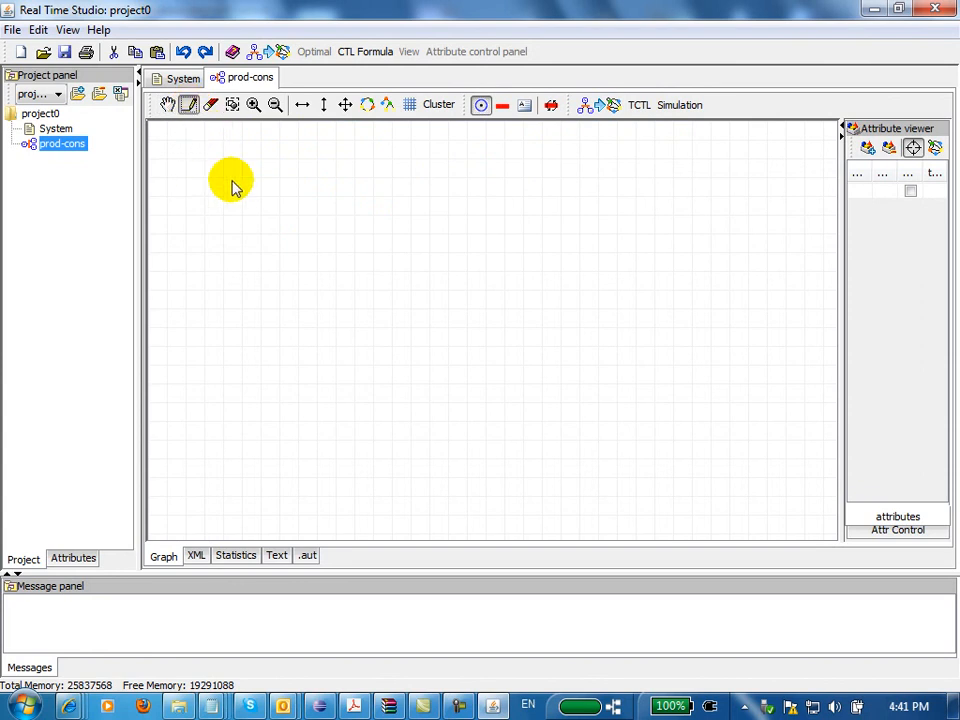
click(371, 197)
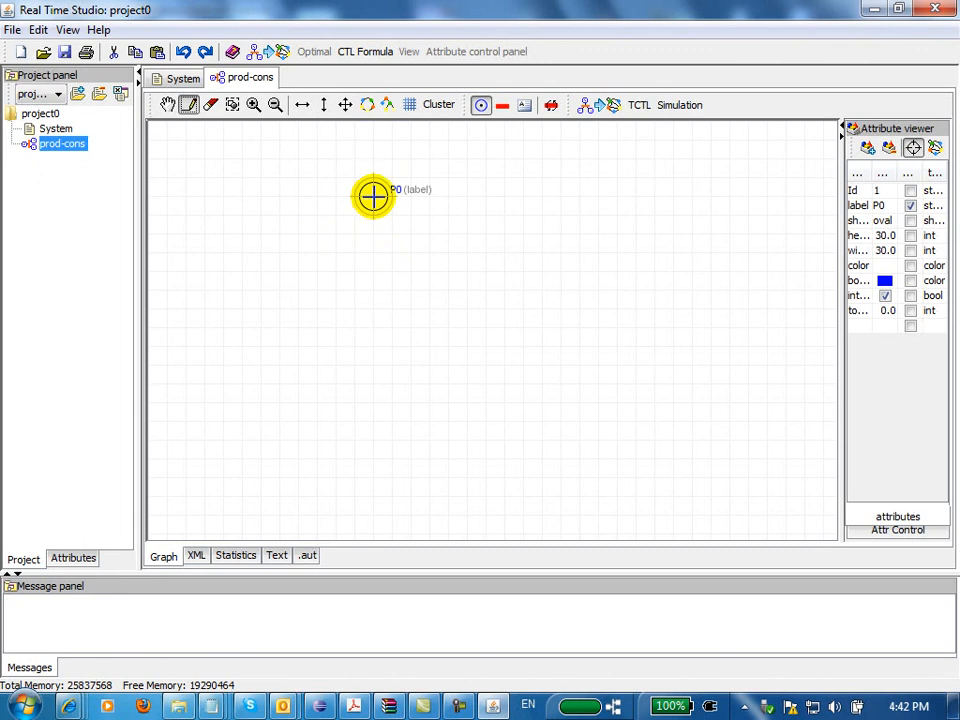
drag(372, 197, 276, 320)
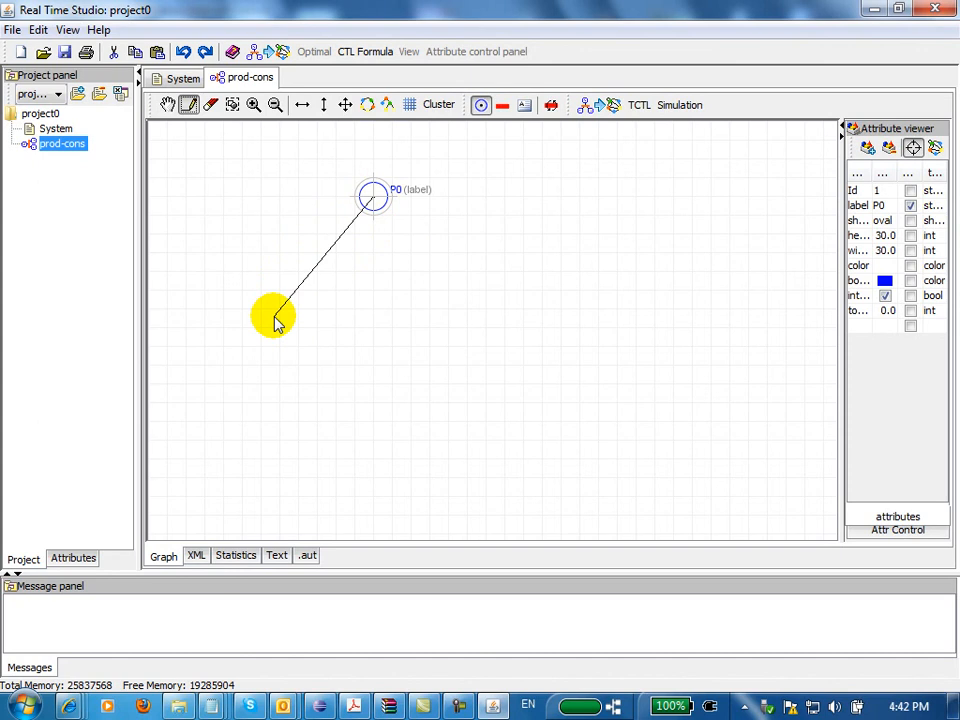
drag(276, 320, 279, 309)
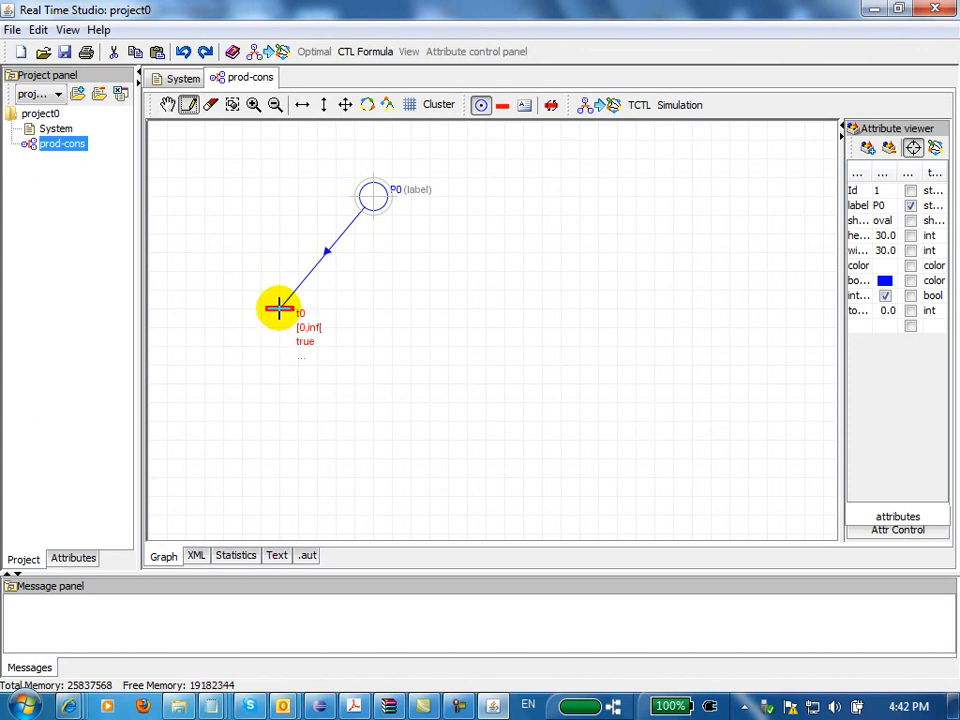
drag(435, 417, 421, 415)
click(411, 420)
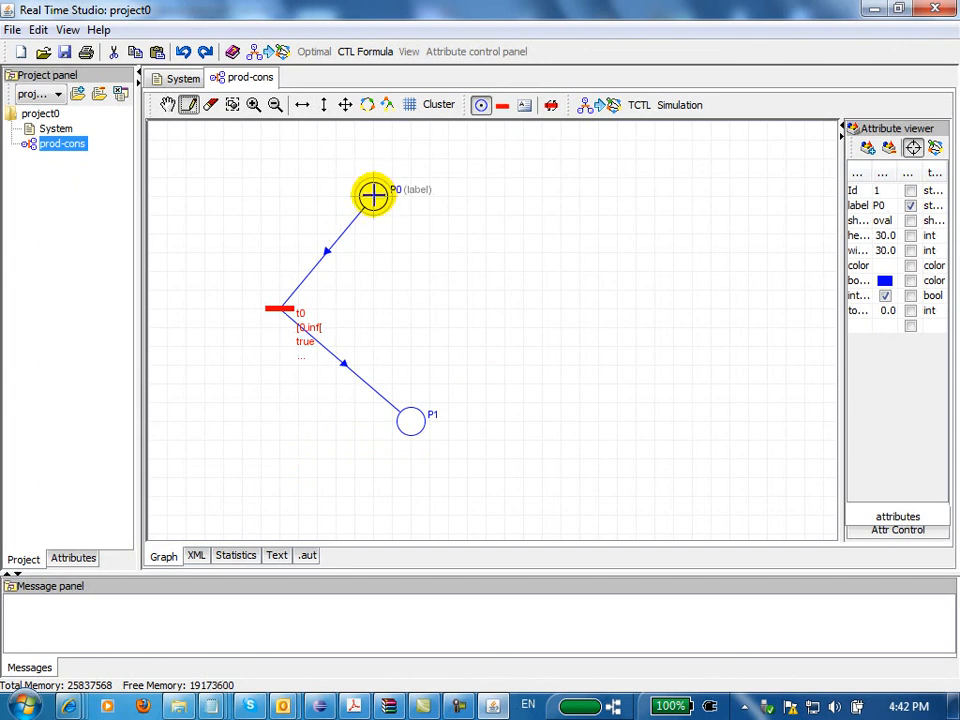
Widen the attribute viewer so the attribute names and values of place P0 are readable, and open its label value
drag(838, 271, 742, 270)
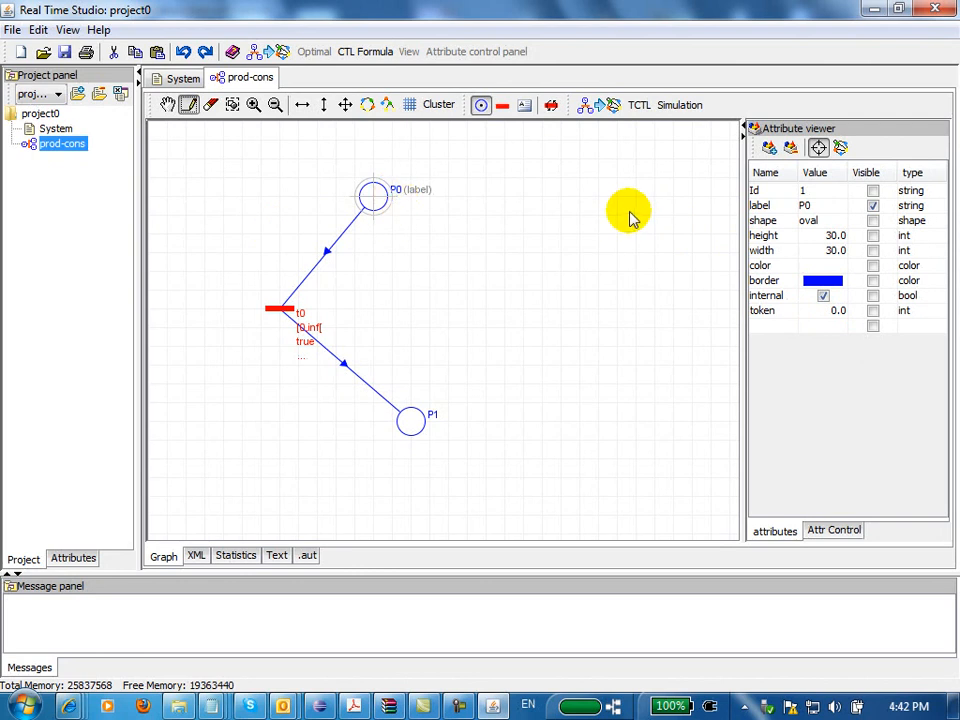
click(816, 207)
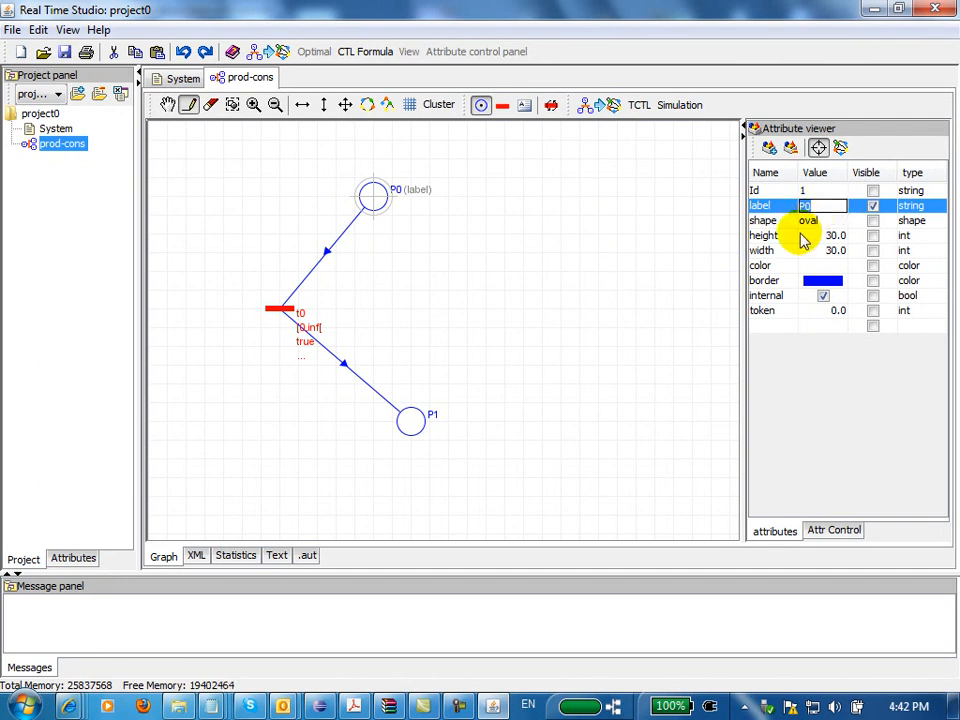
Try the rectangle and triangle shapes on place P0 and set its shape back to oval
click(770, 226)
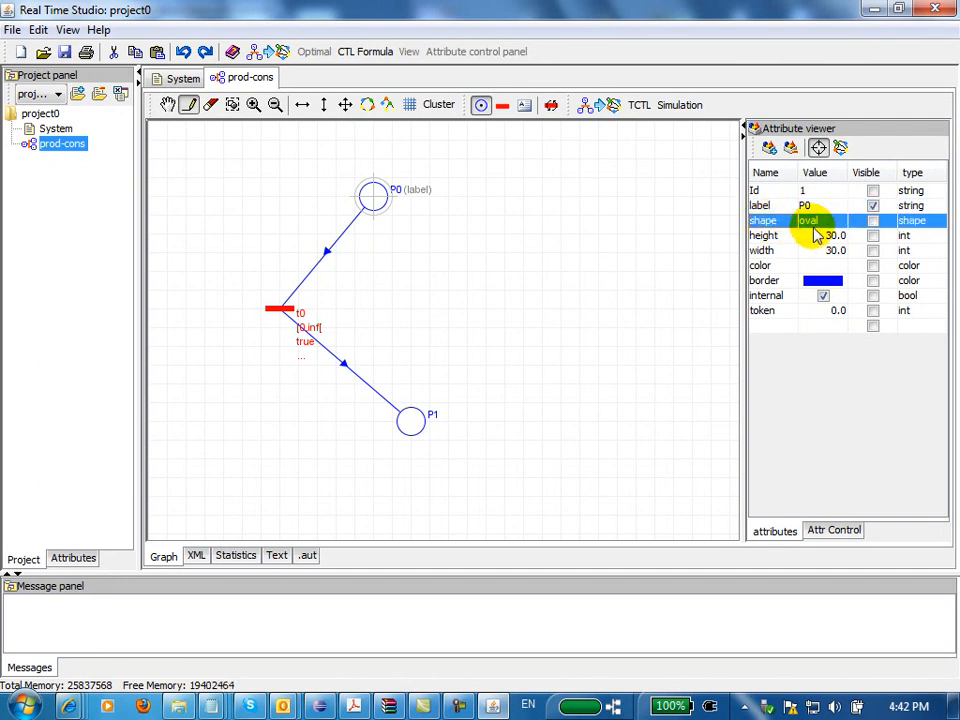
click(818, 228)
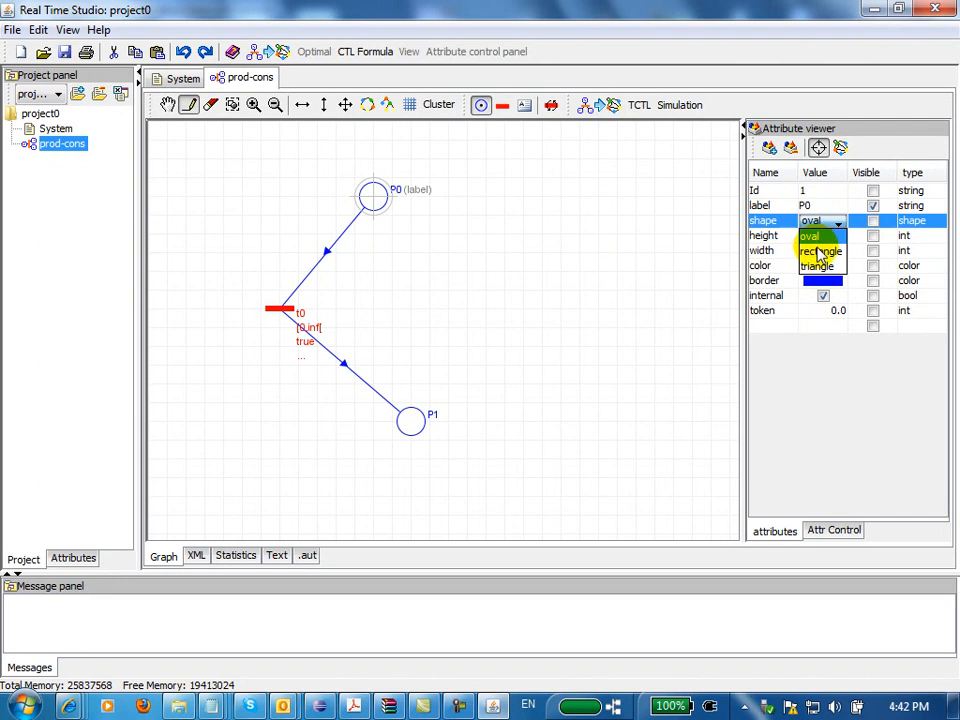
click(818, 251)
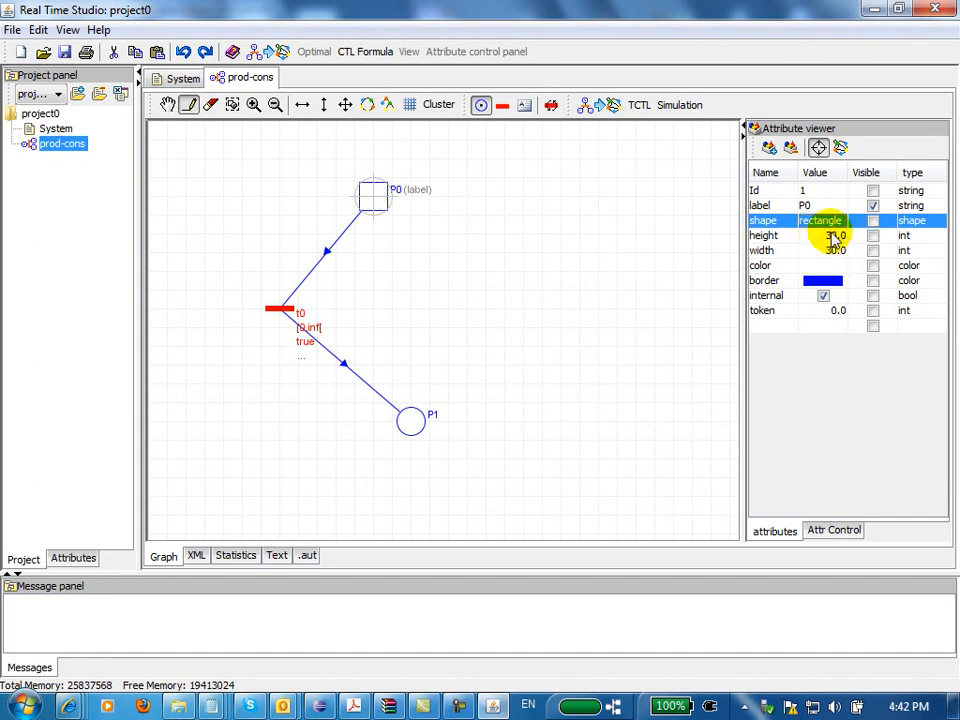
click(837, 226)
click(820, 266)
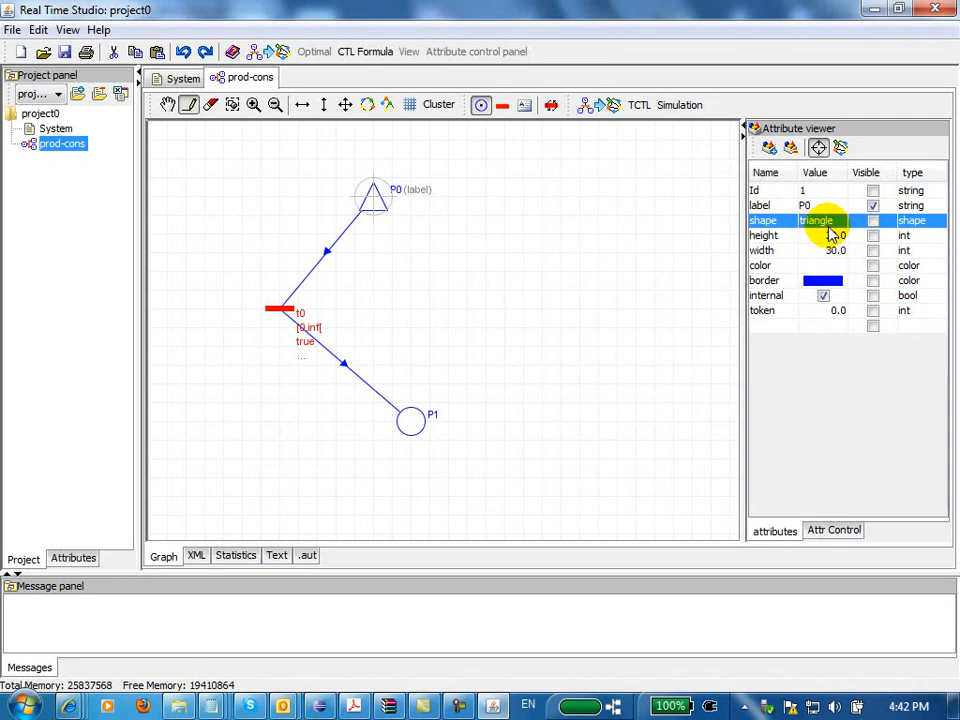
click(833, 223)
click(820, 239)
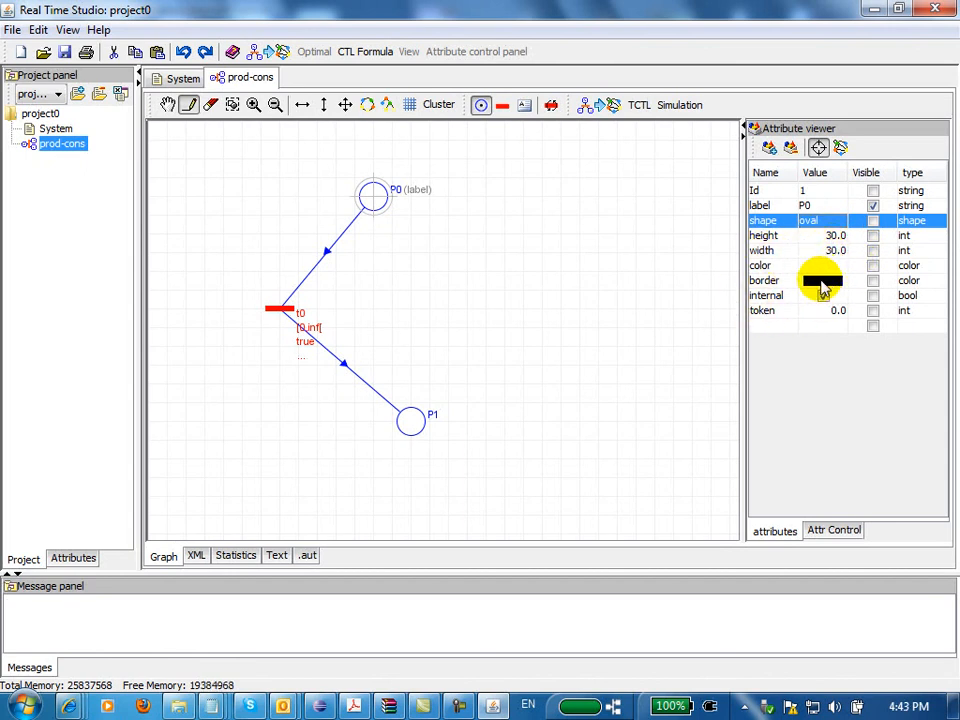
Fill place P0 with a yellow-green swatch and set its token value to 1
click(822, 266)
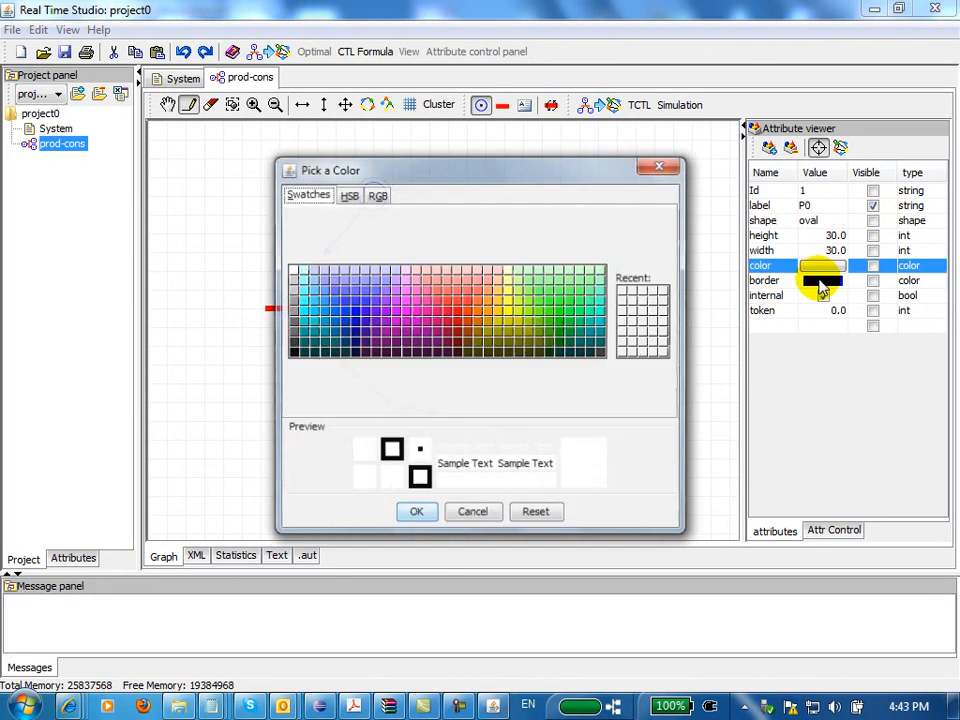
click(519, 318)
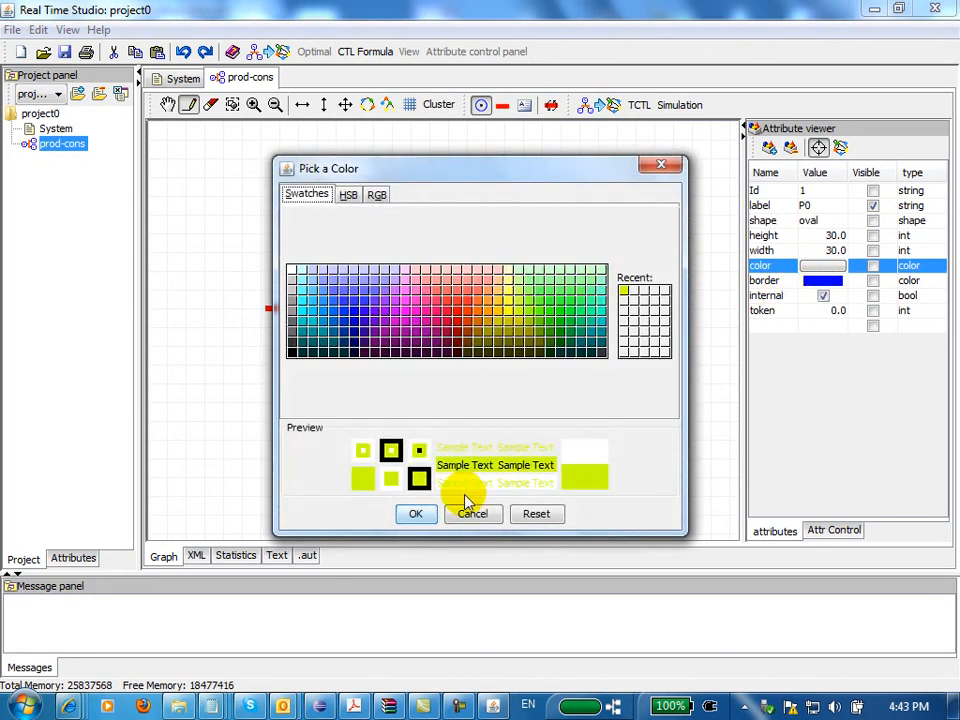
click(418, 514)
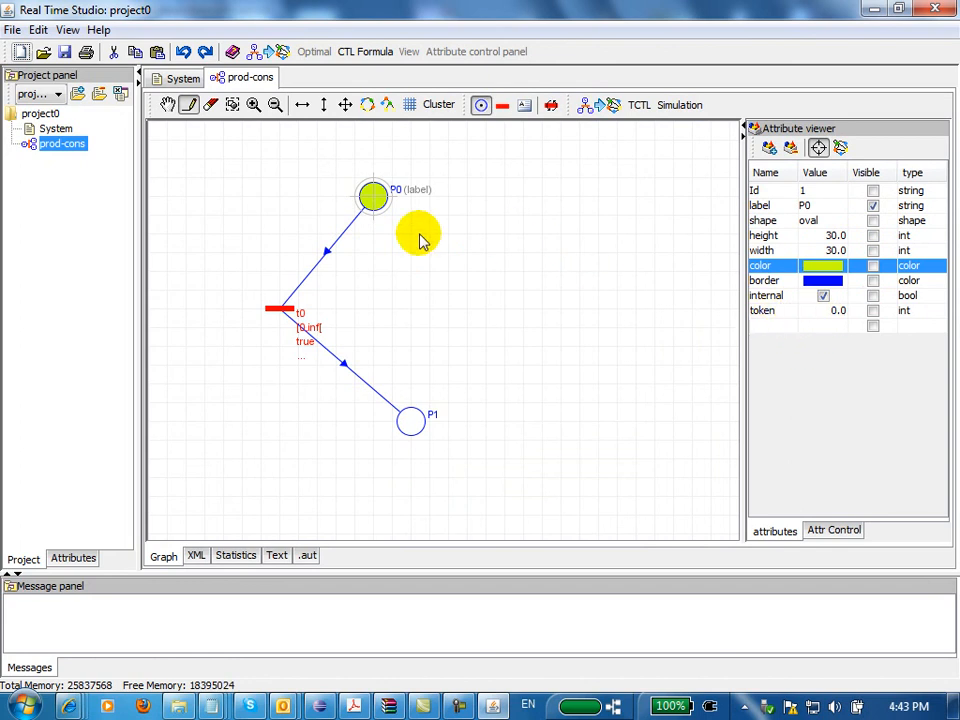
click(837, 314)
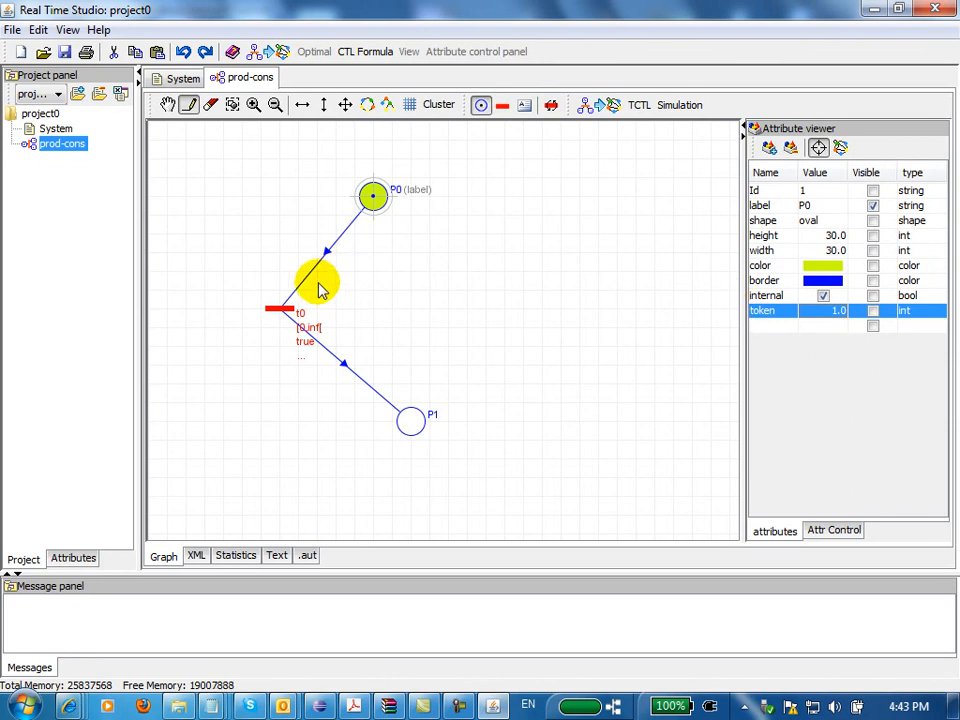
Examine the attributes of transition t0, especially its time interval
click(282, 308)
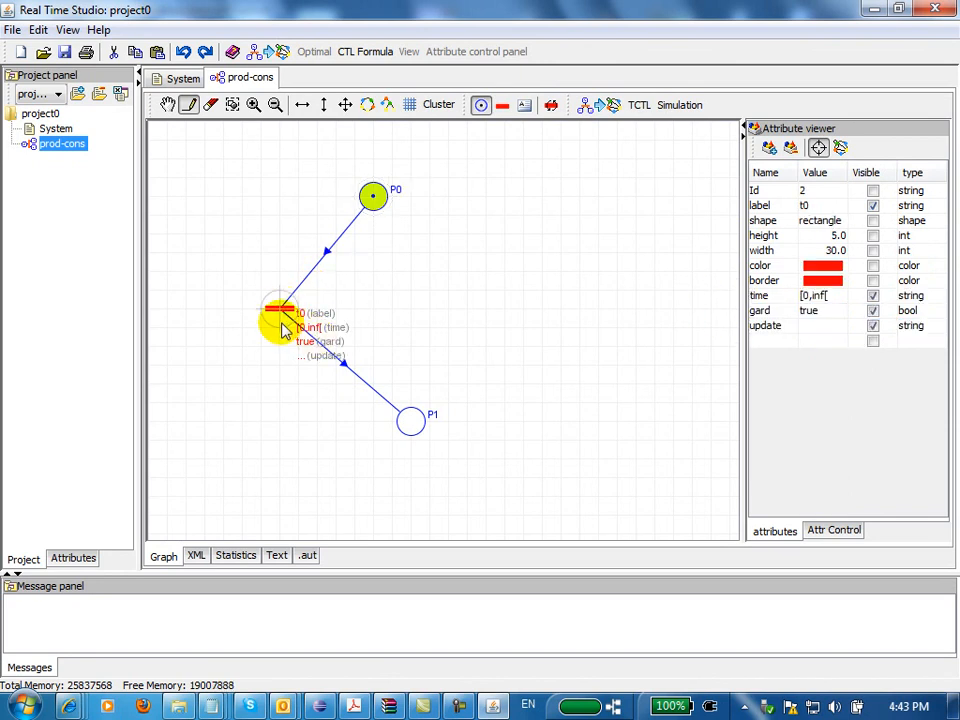
click(811, 300)
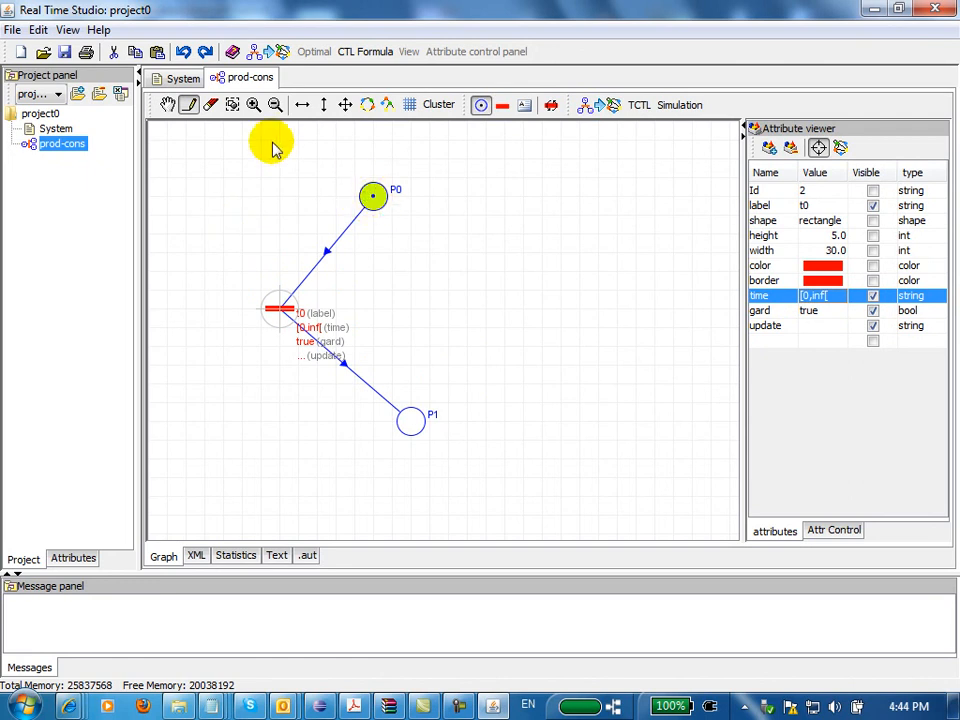
Rearrange place P0, transition t0 and place P1 into one horizontal row across the canvas
click(167, 106)
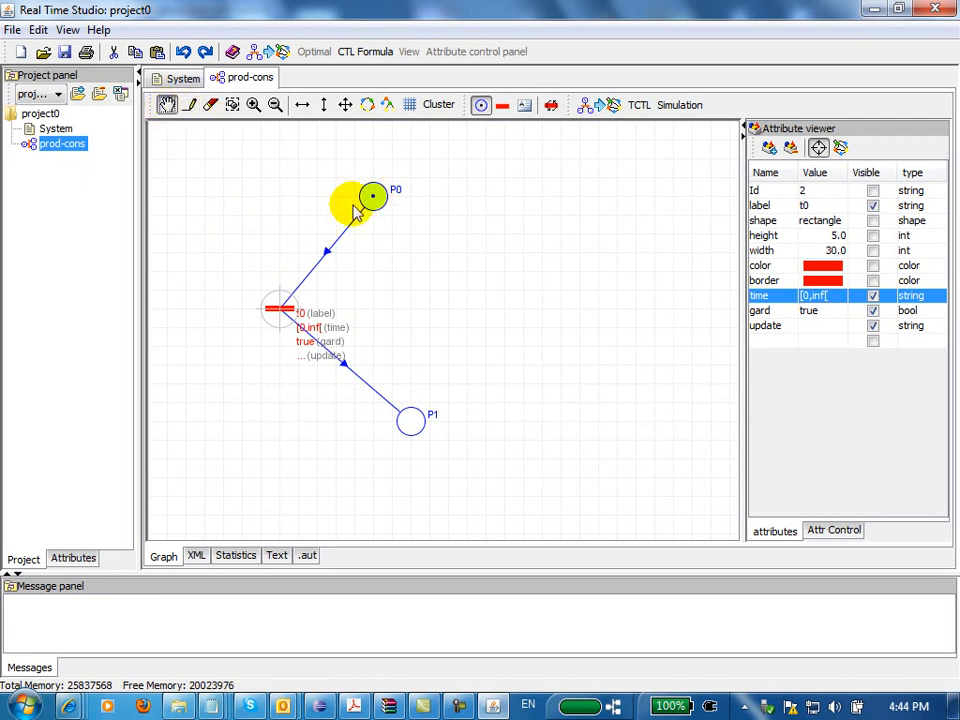
drag(372, 198, 197, 277)
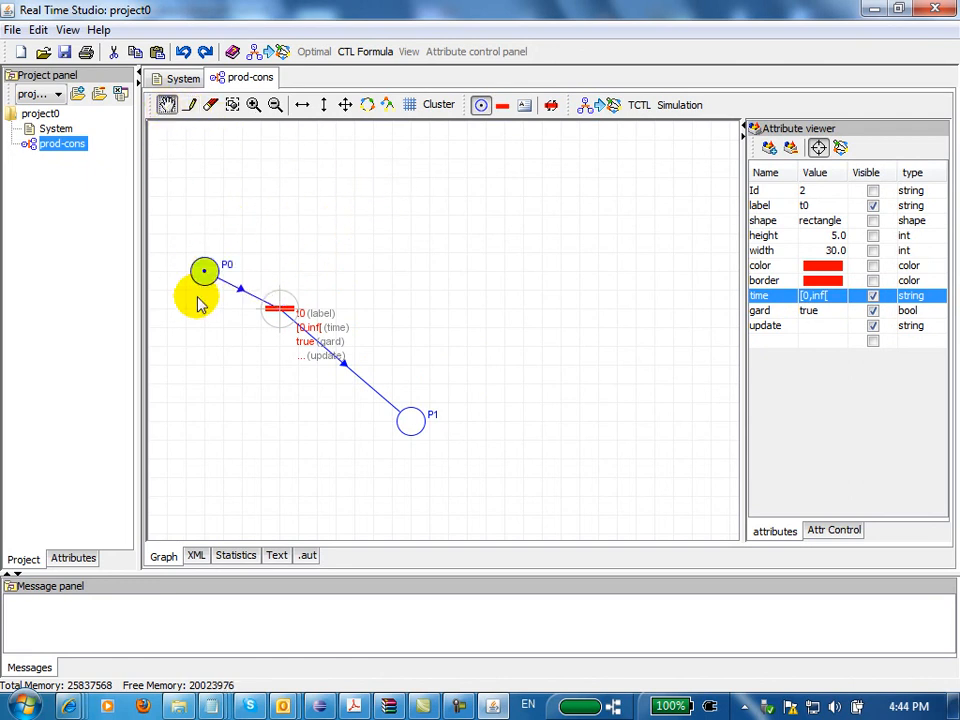
drag(288, 313, 320, 282)
drag(412, 421, 448, 276)
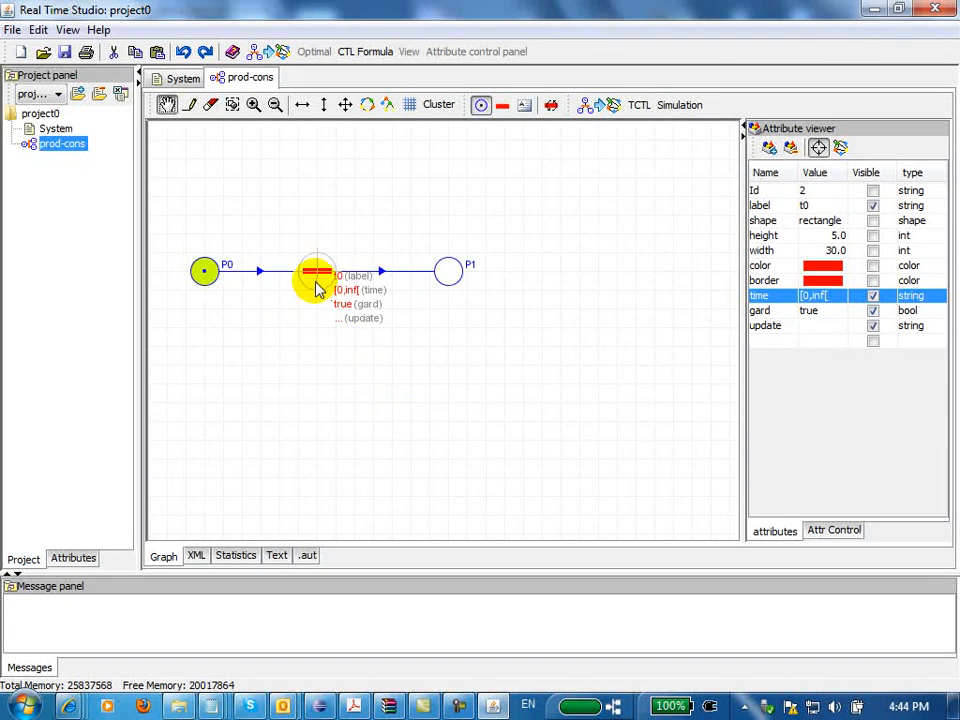
Rotate transition t0 between P0 and P1 so that its bar stands vertical
click(320, 275)
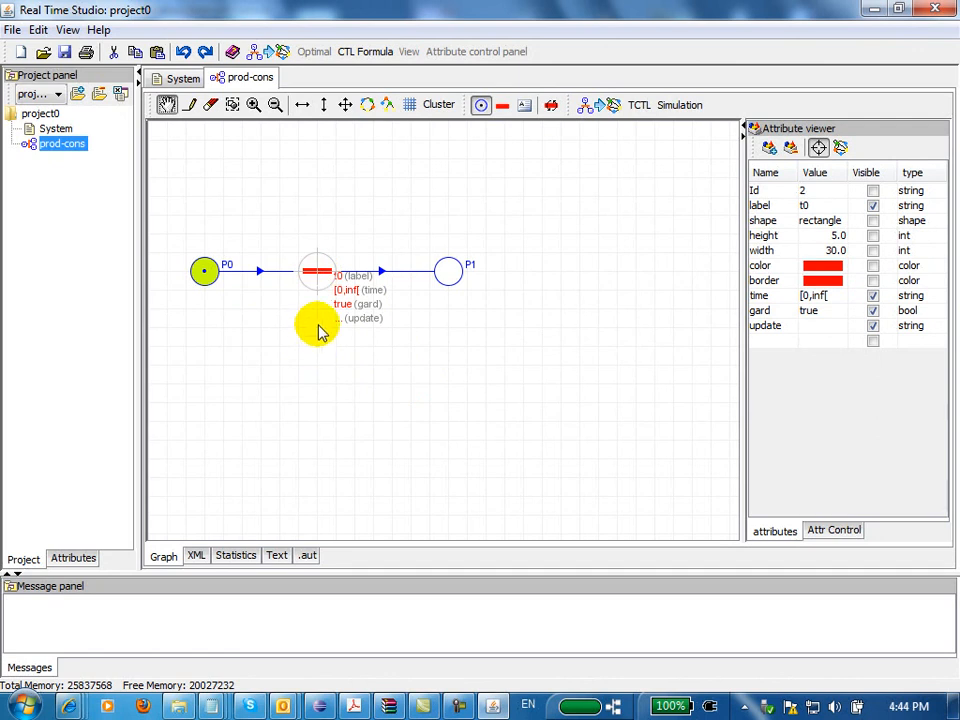
click(503, 107)
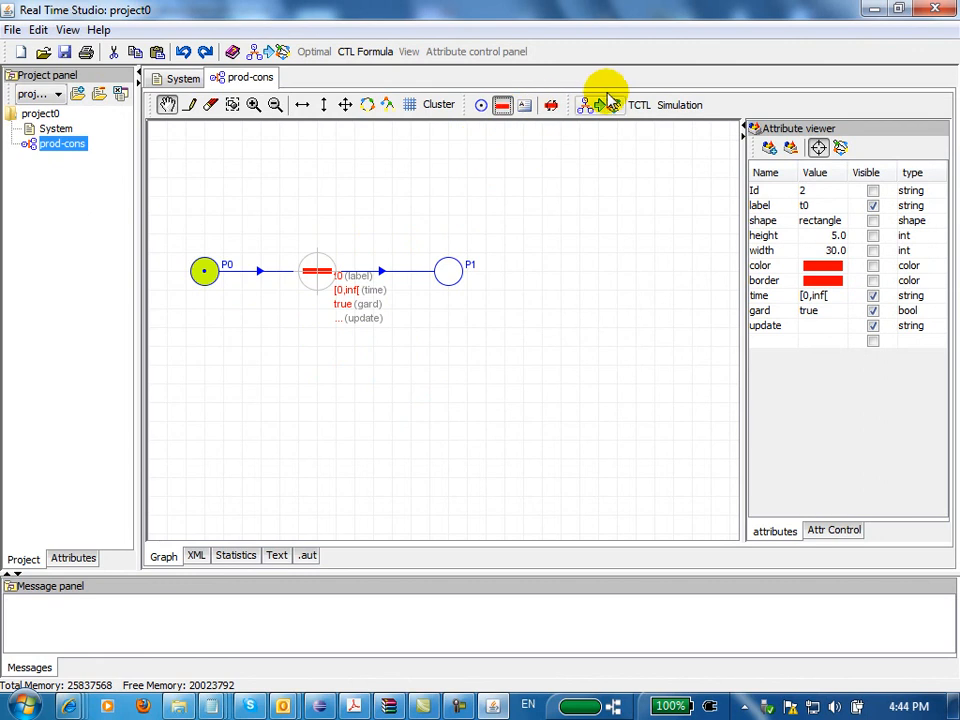
click(551, 107)
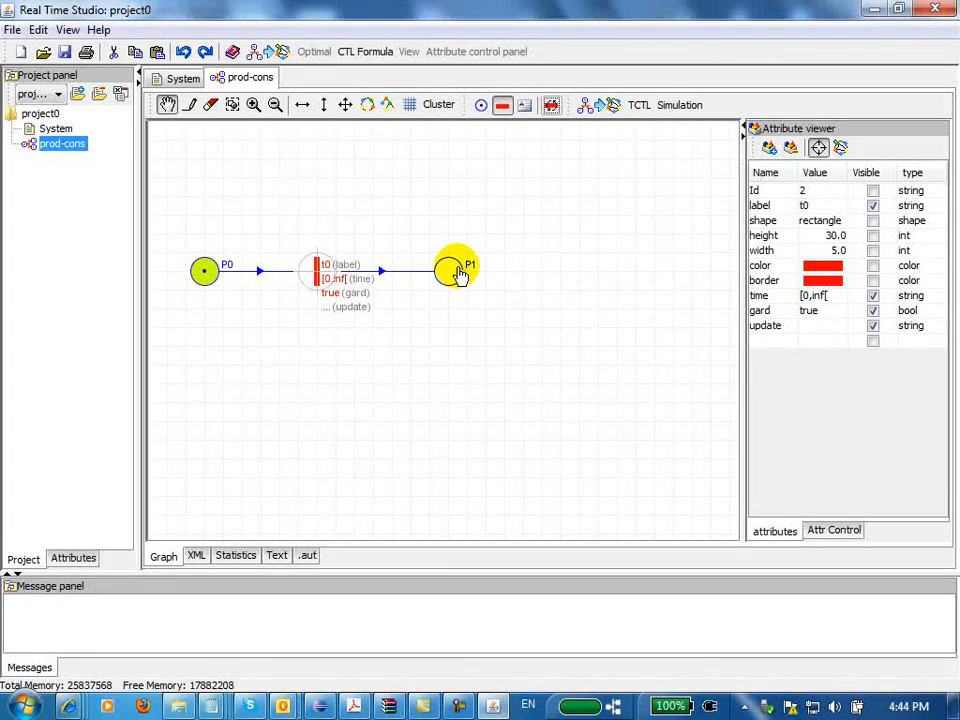
Draw an arc from place P1 to a new transition t1 in the same row and rotate t1 to vertical
click(189, 104)
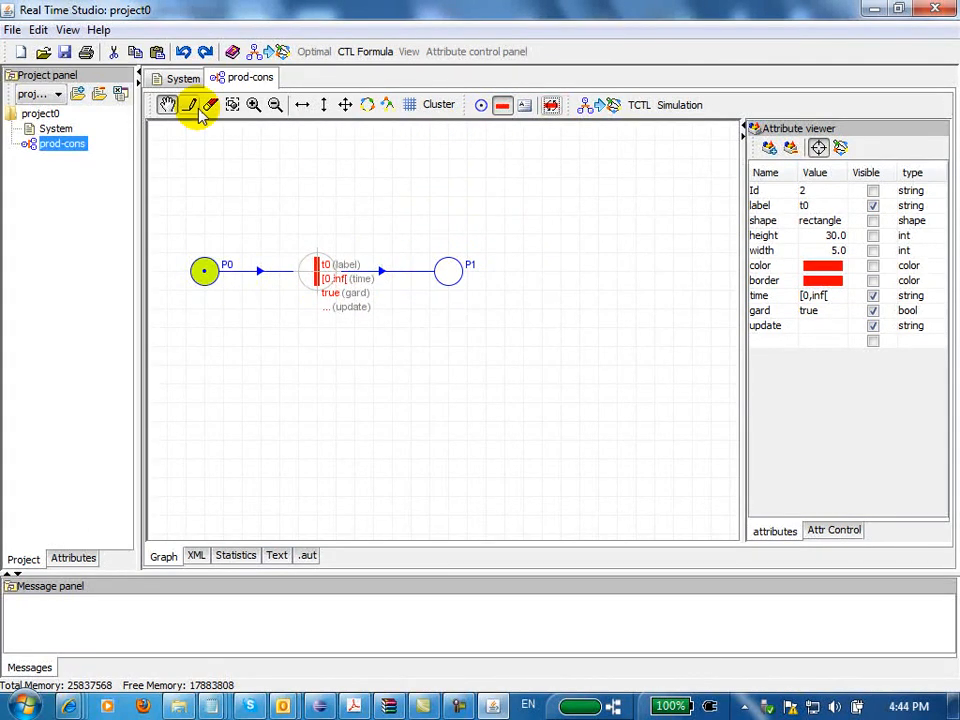
drag(450, 270, 581, 274)
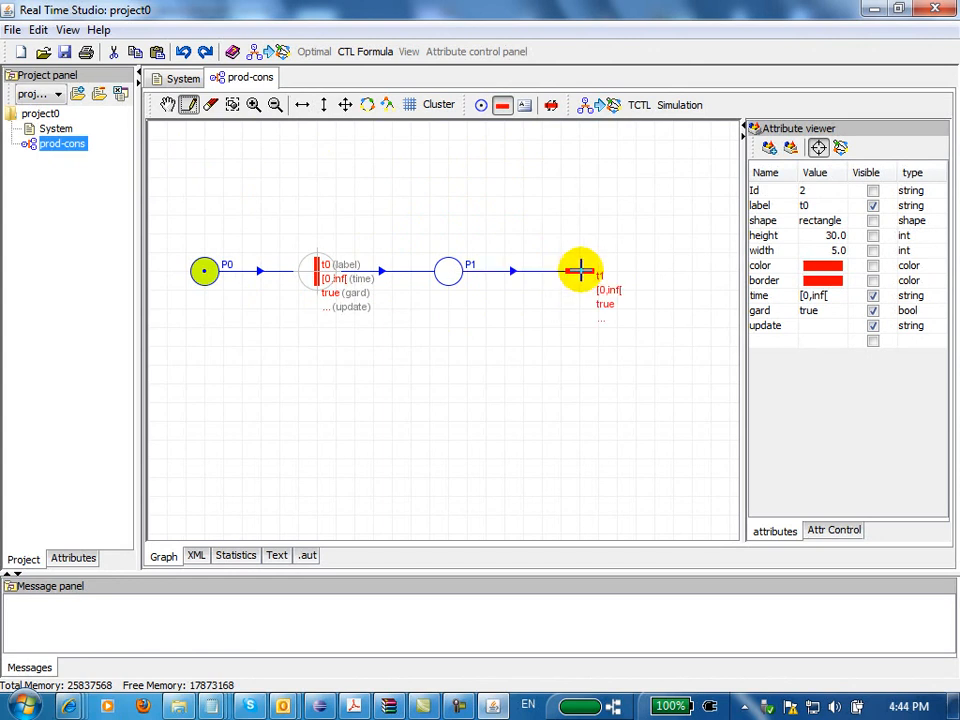
click(581, 270)
click(551, 104)
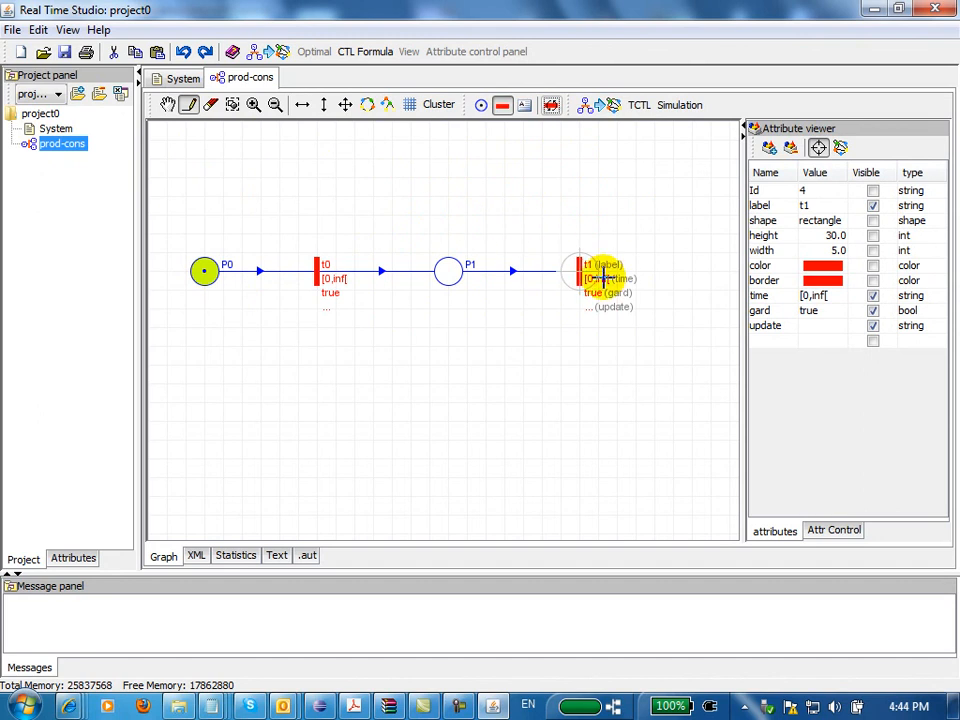
Draw an arc from t1 to a new place P2, and add return arcs from P2 to t1 and from t0 to P0
drag(578, 270, 697, 281)
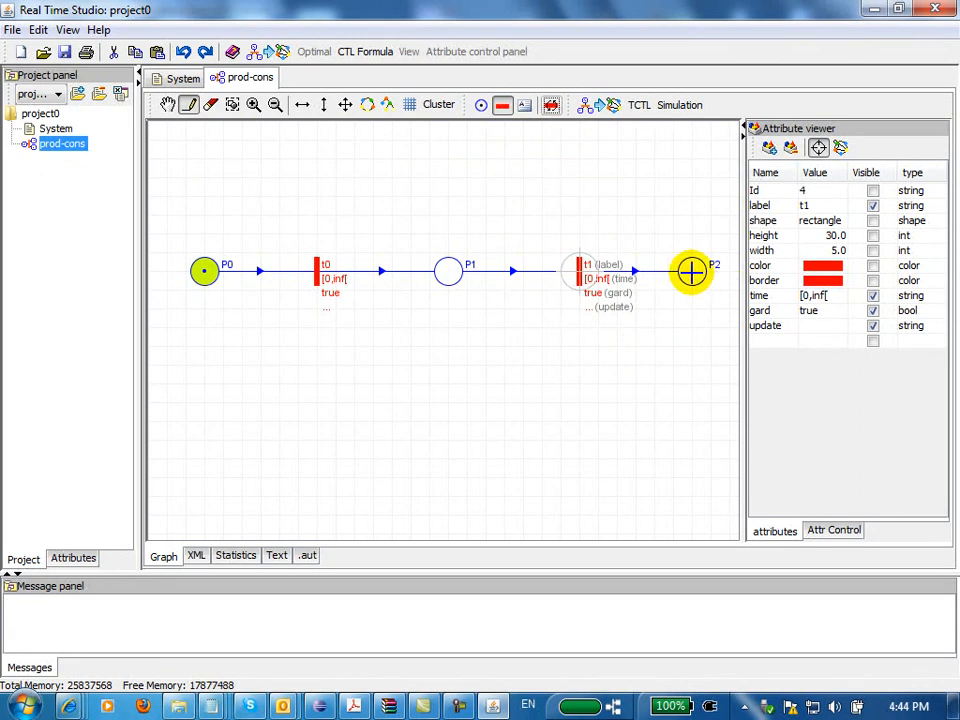
click(578, 271)
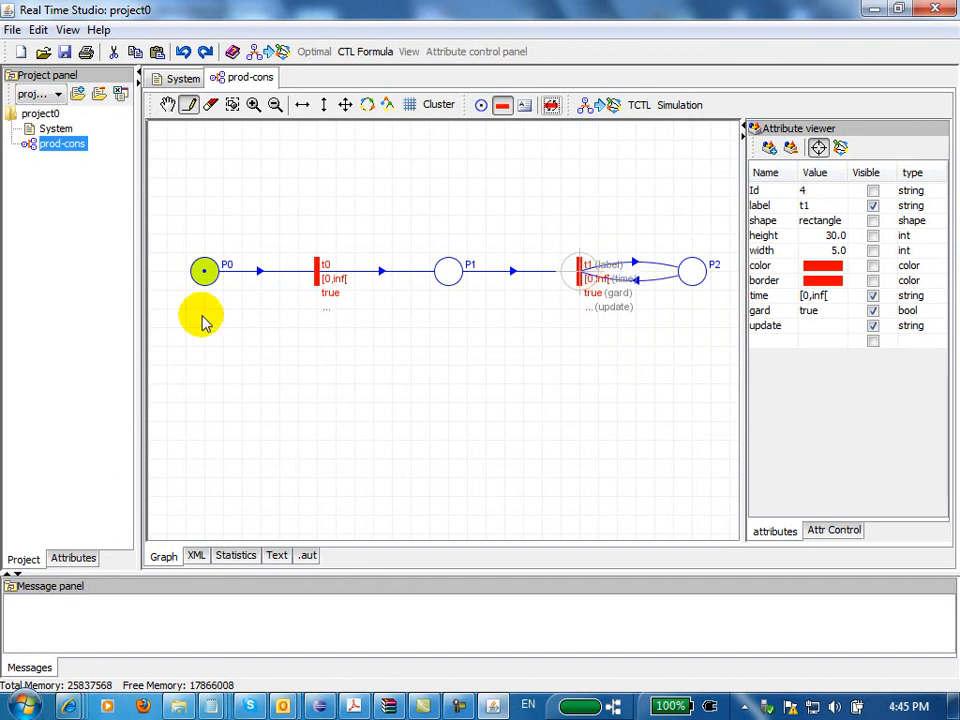
click(316, 270)
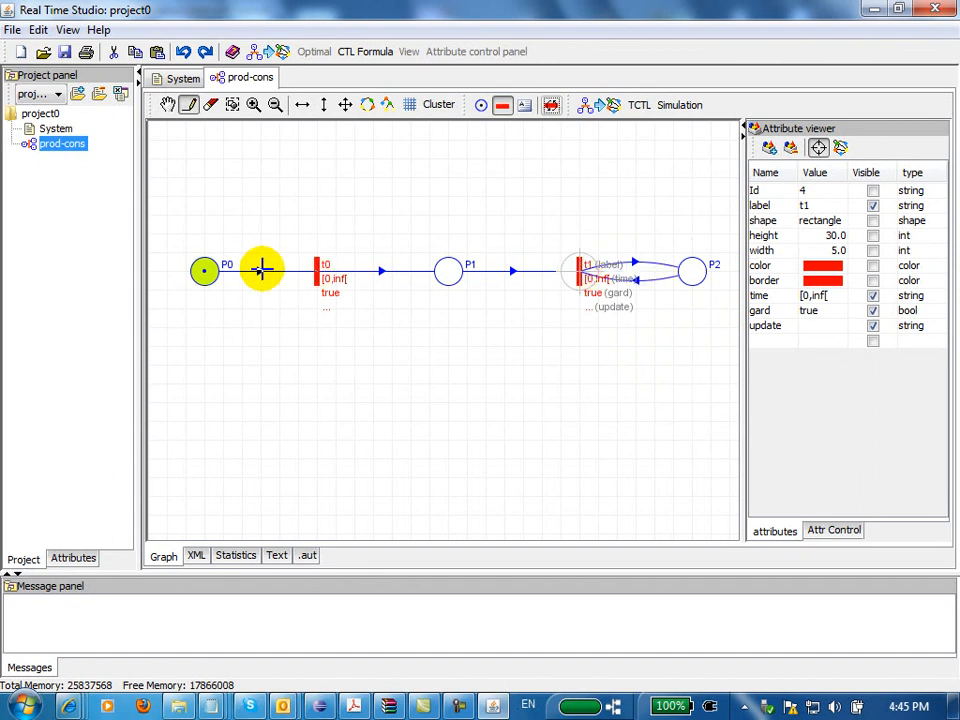
click(203, 268)
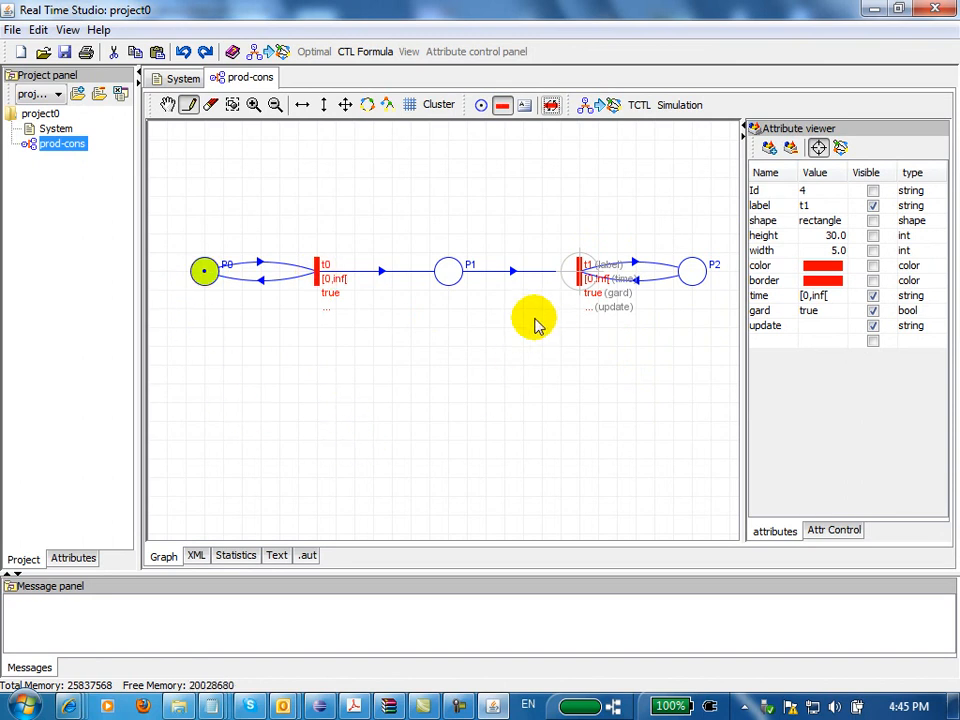
Set the token value of place P2 to 1
click(693, 272)
click(823, 296)
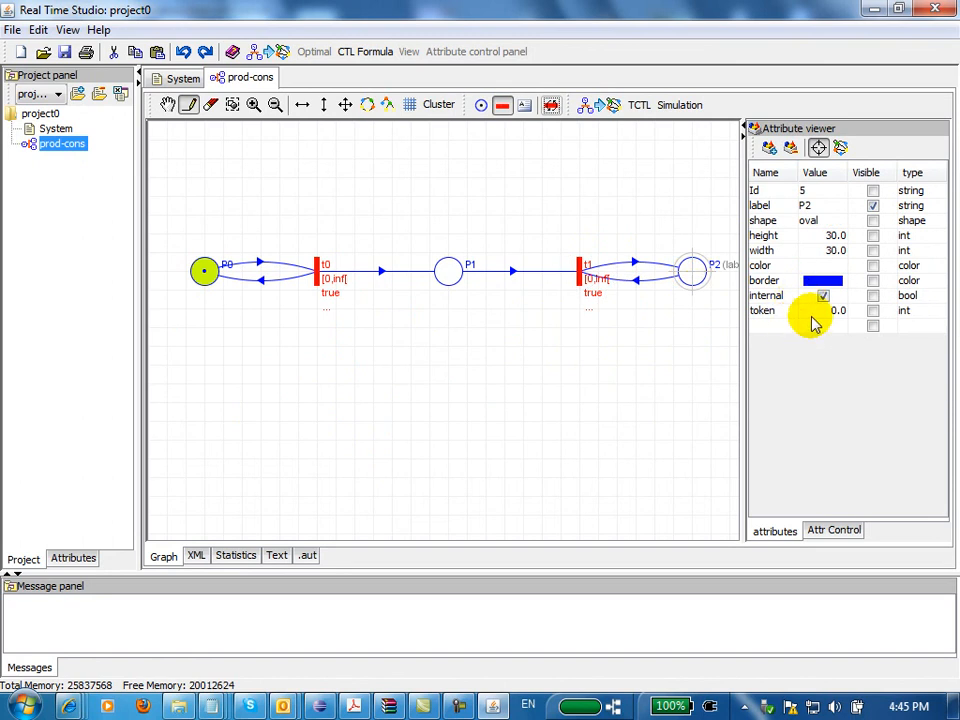
double_click(835, 311)
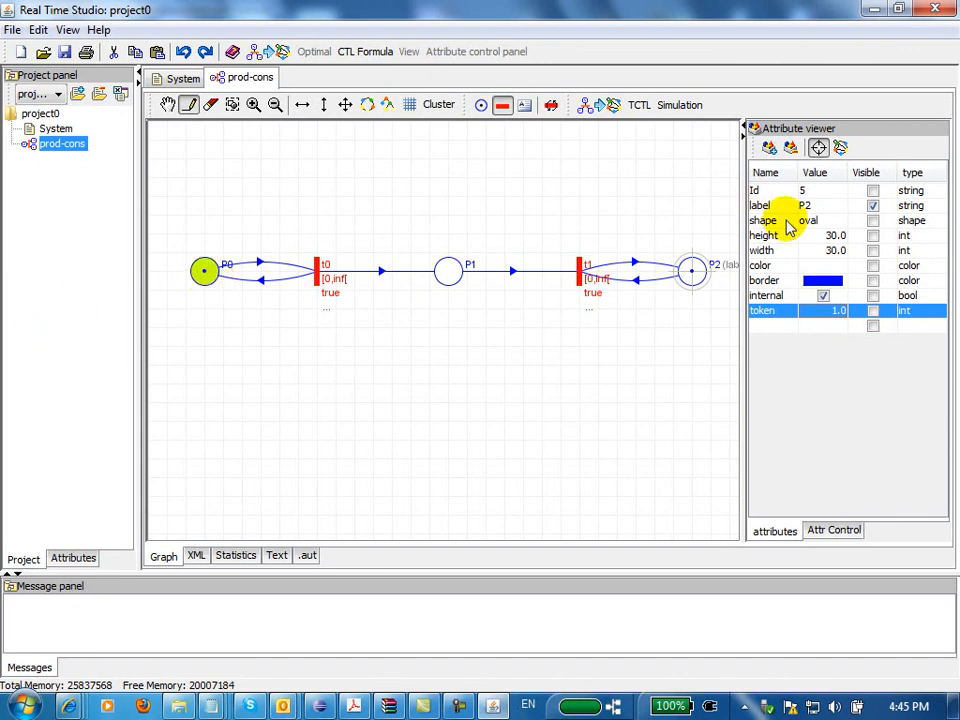
Relabel place P0 as prod and place P2 as cons
click(200, 272)
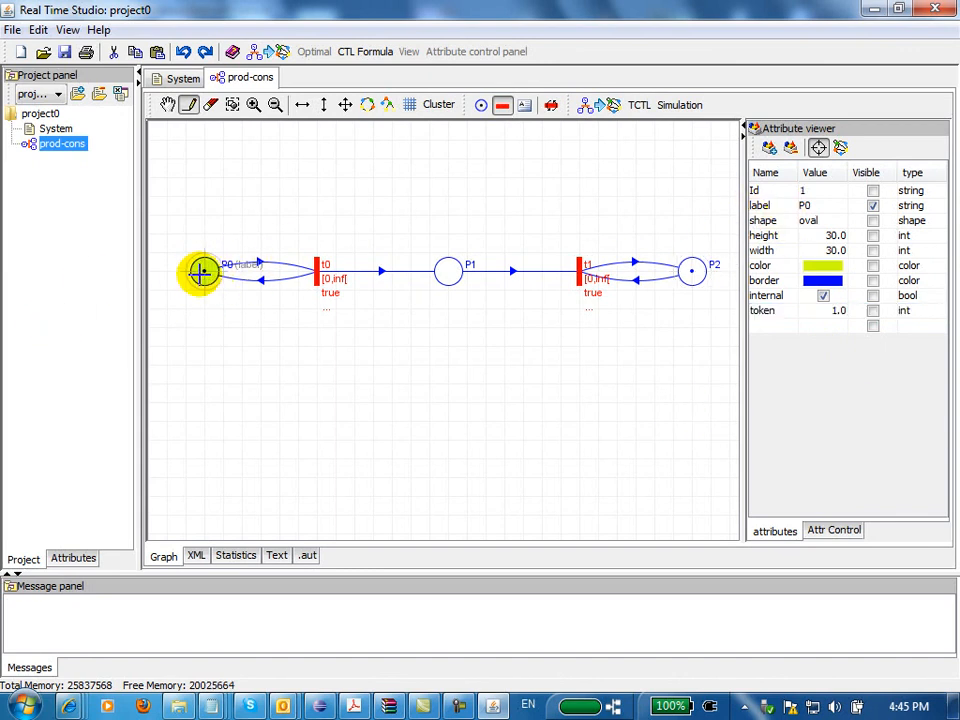
click(816, 208)
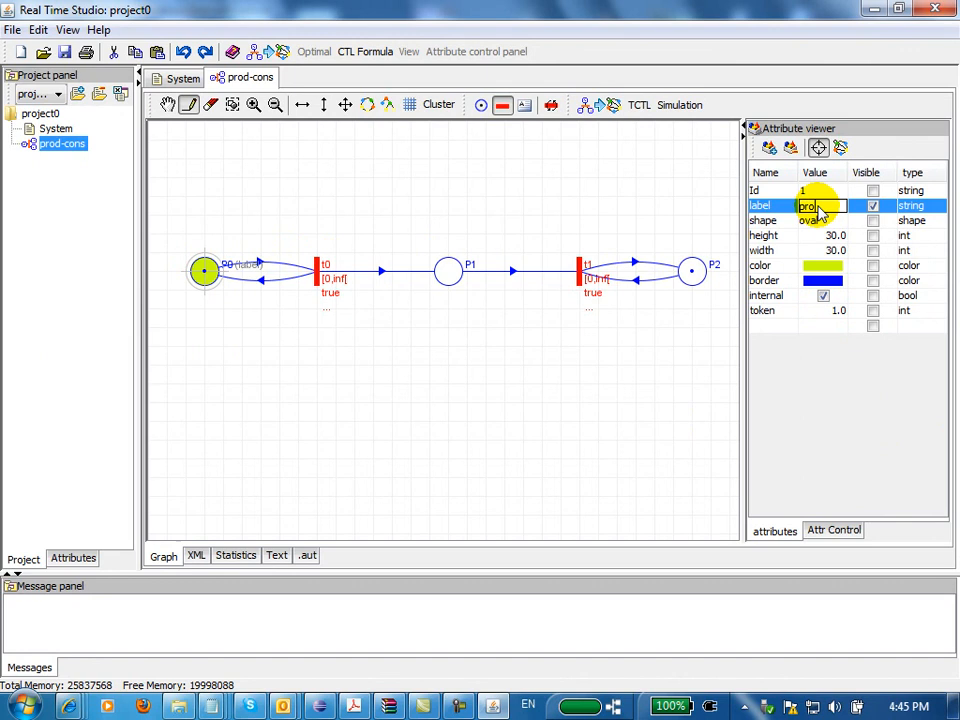
key(Return)
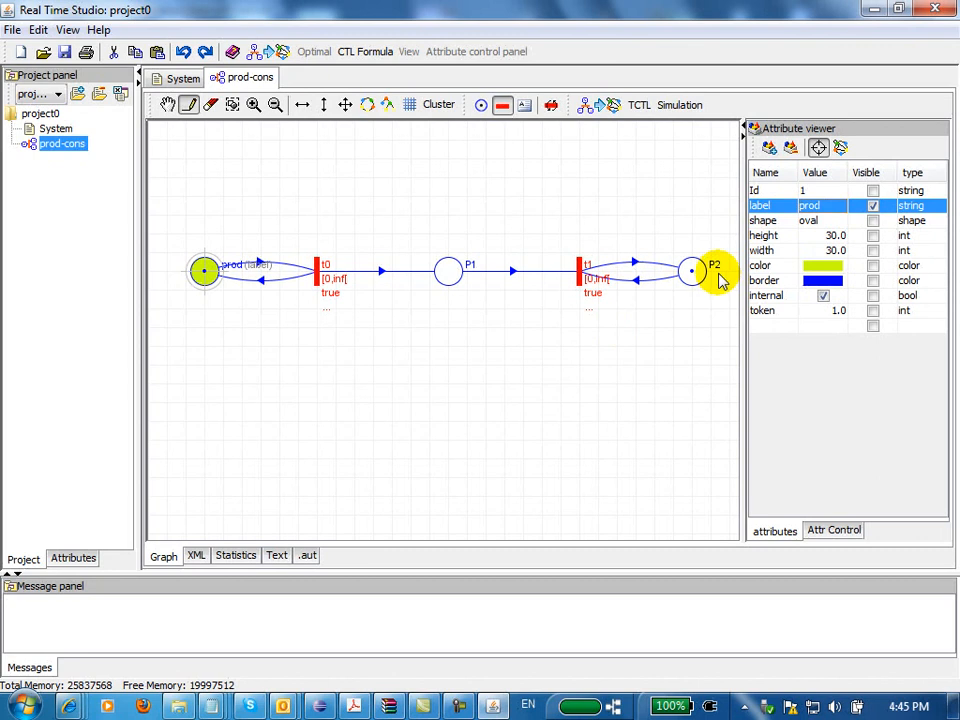
Move the prod label directly above its place, clear of the arcs, and keep its text as prod
click(167, 104)
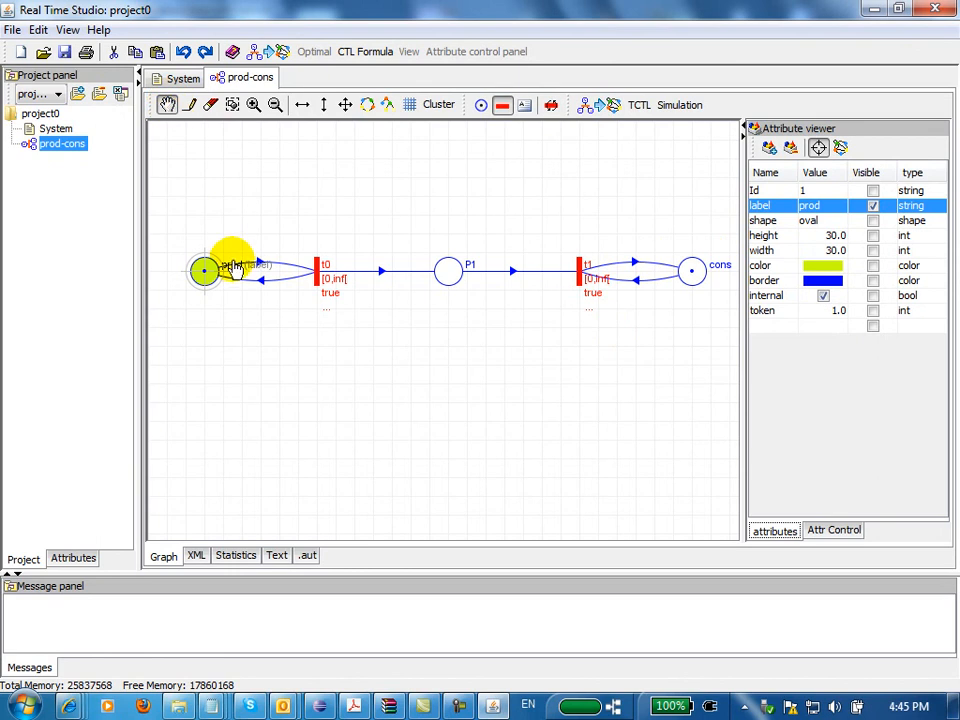
drag(237, 272, 208, 251)
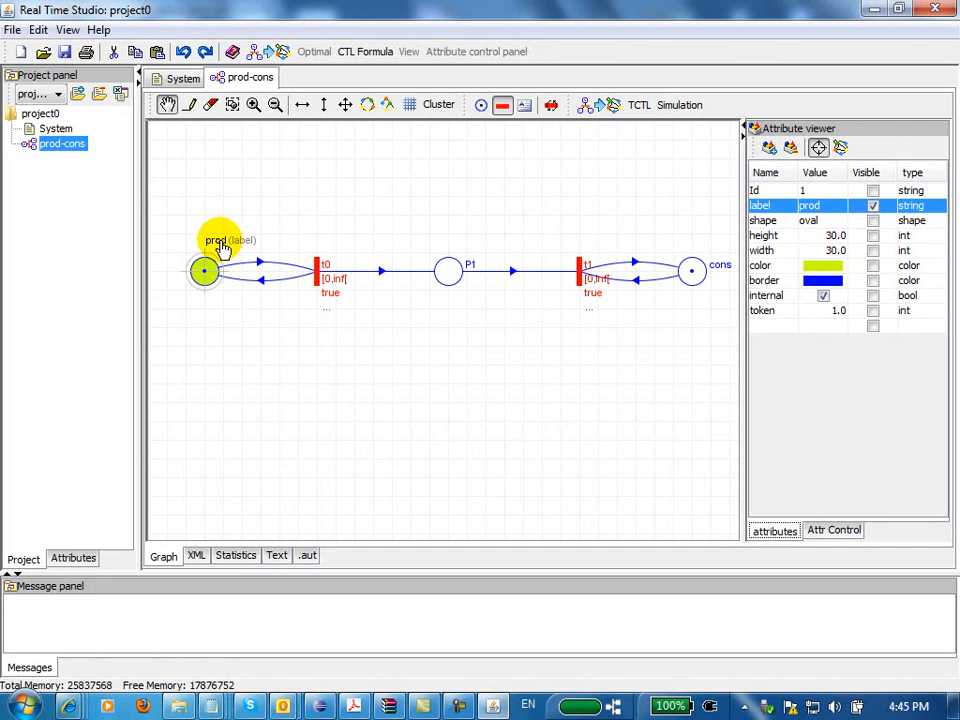
double_click(218, 243)
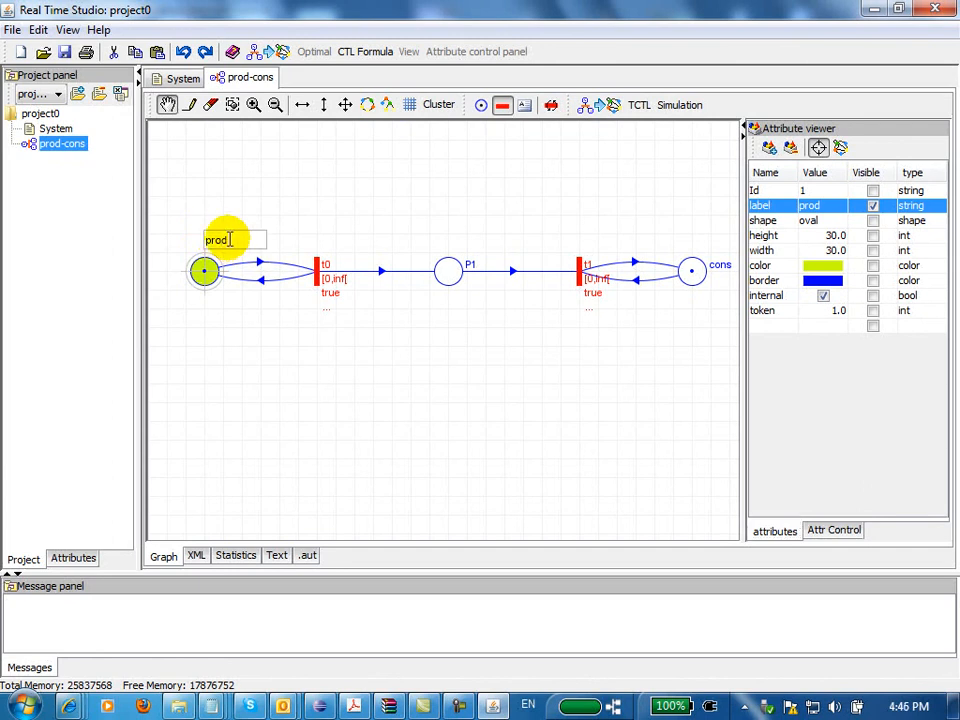
click(284, 214)
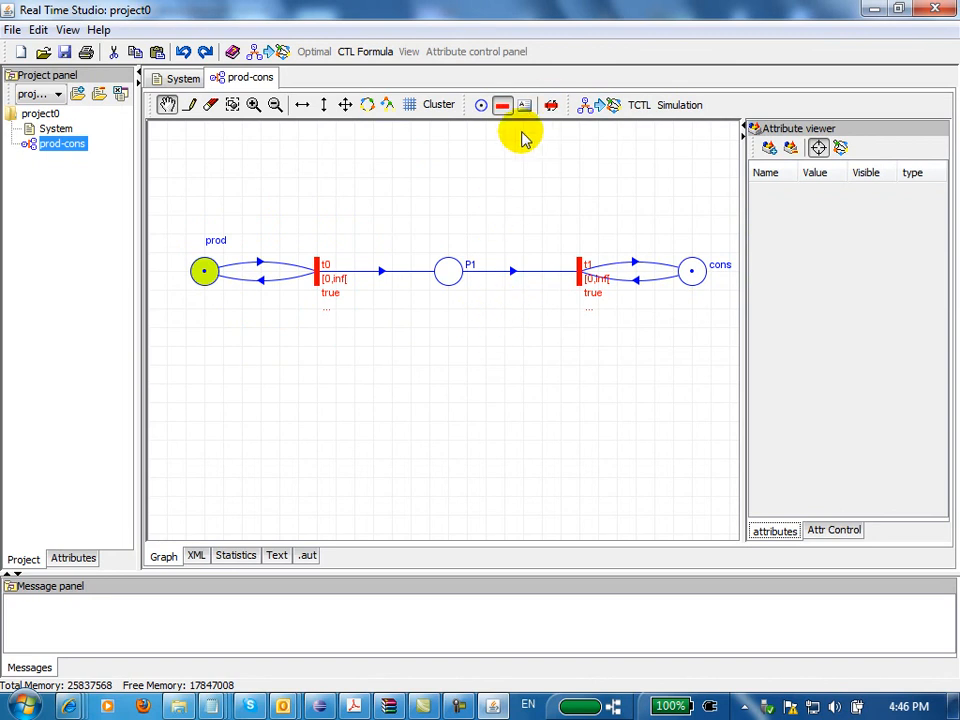
Add place P3 above P1 with a token value of 5, and draw arcs from P3 to t0 and from t1 to P3
click(481, 107)
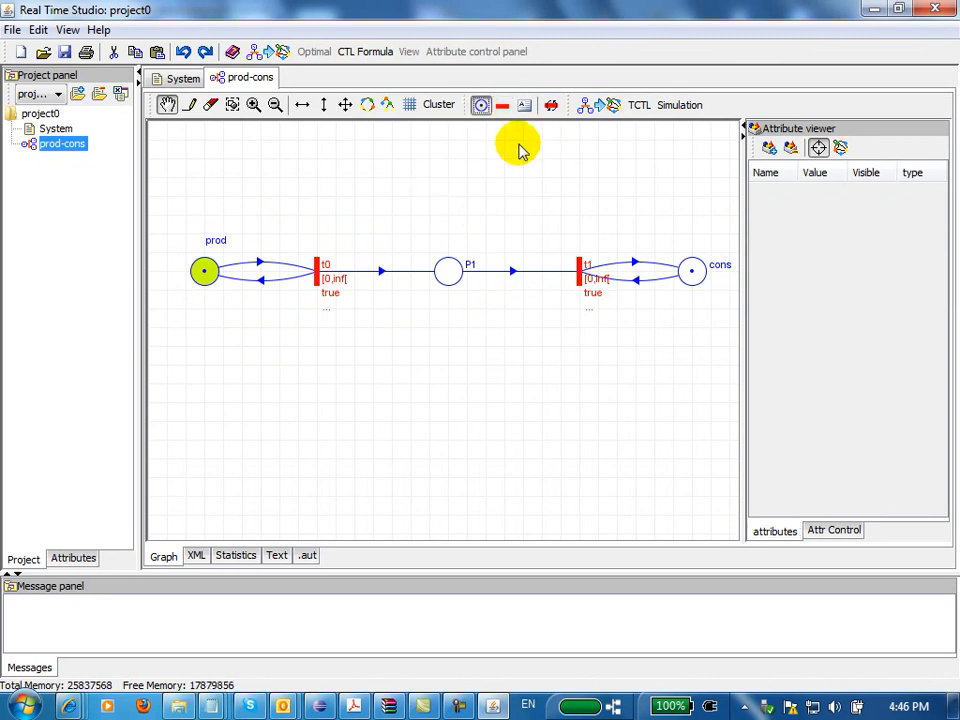
click(188, 105)
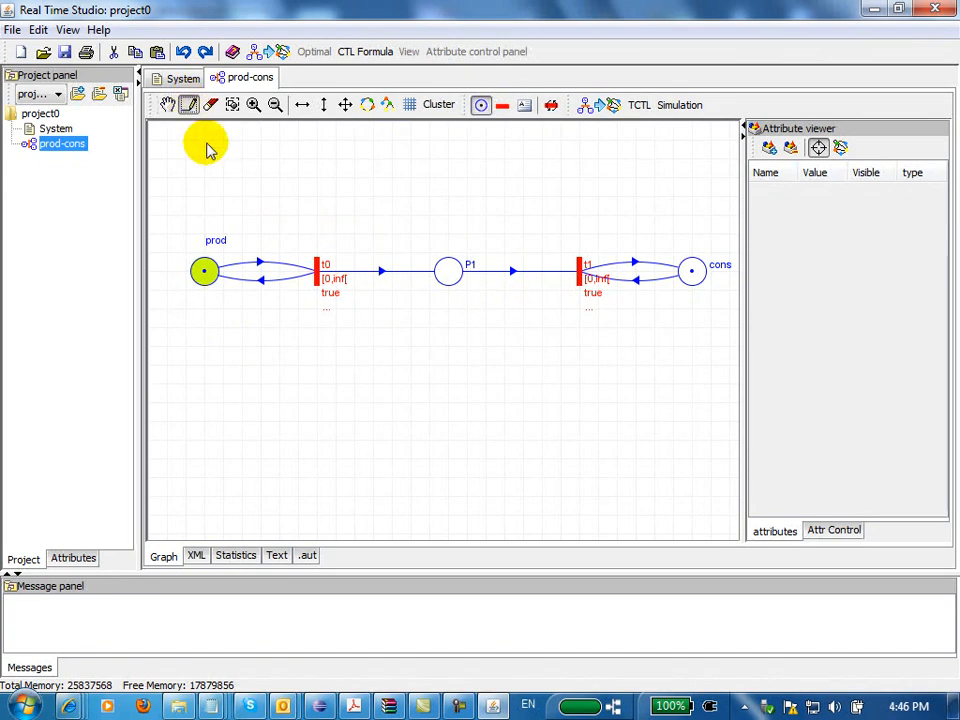
click(446, 157)
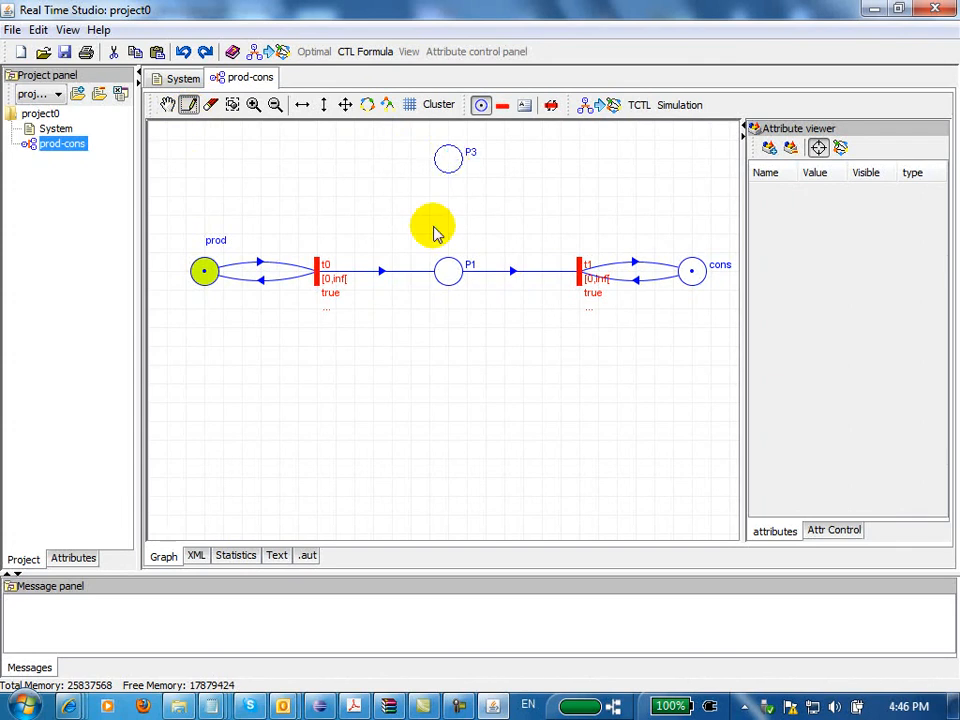
click(449, 160)
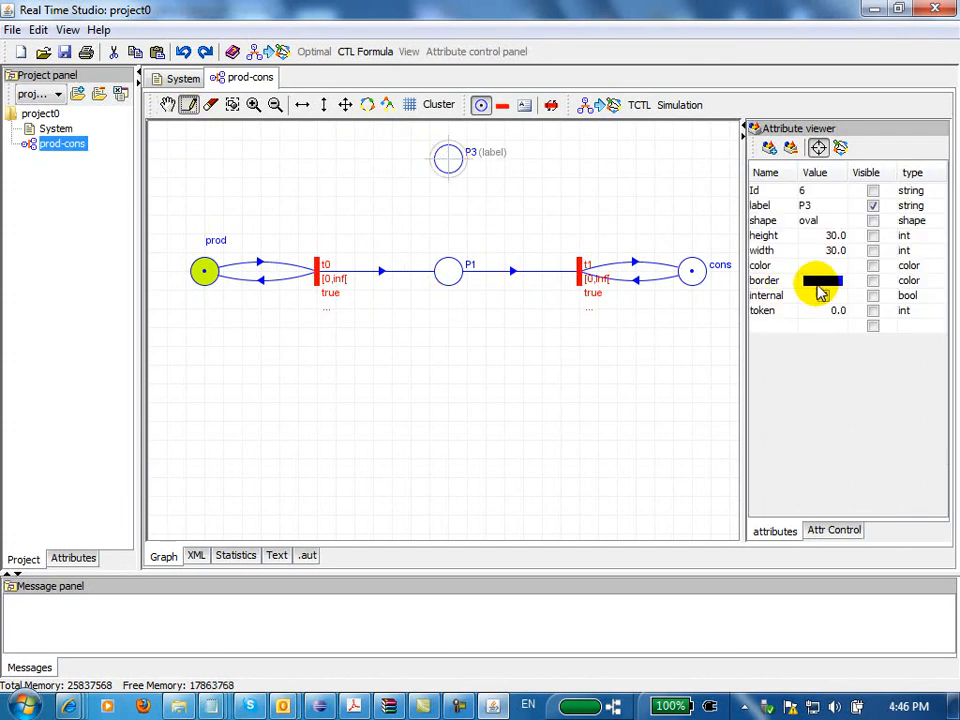
click(837, 312)
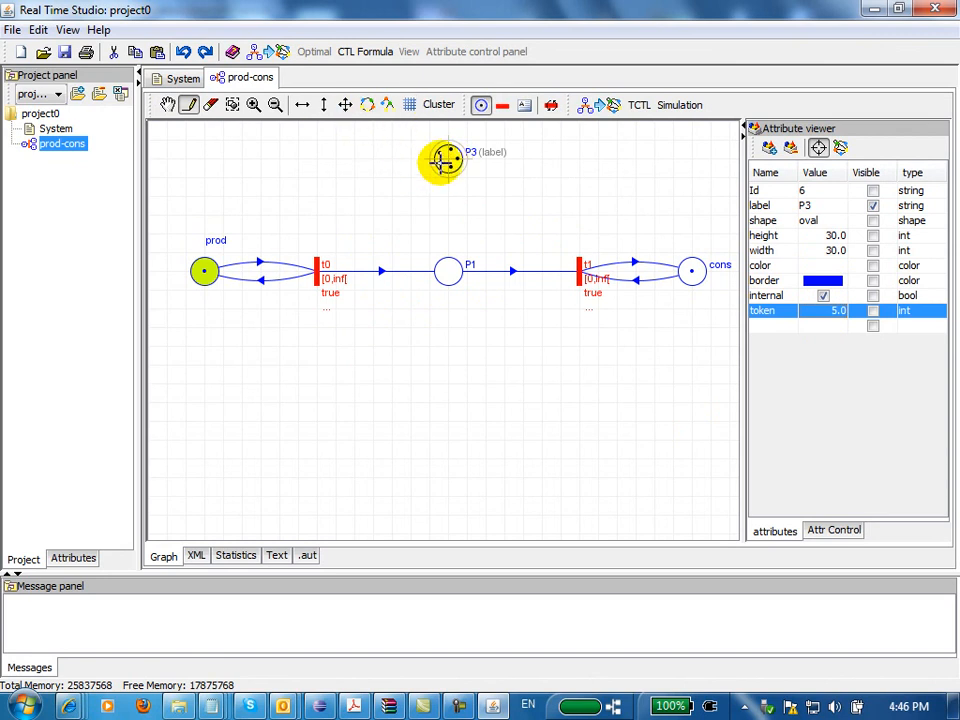
click(317, 271)
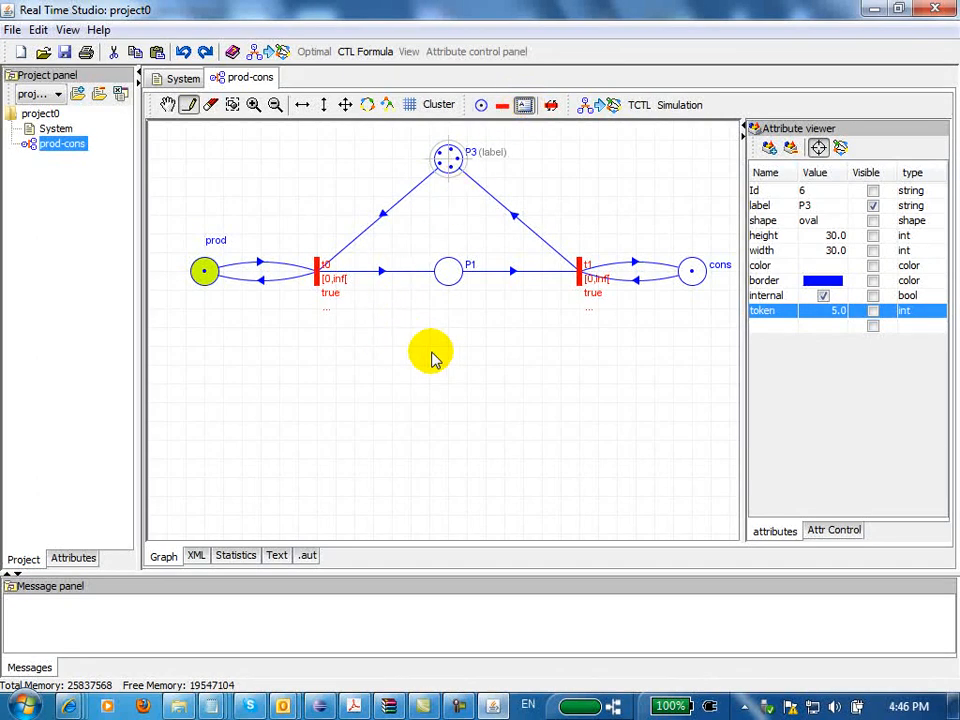
Add a text note reading "Prod cons model" below the net and enlarge its box to fit the text
click(388, 368)
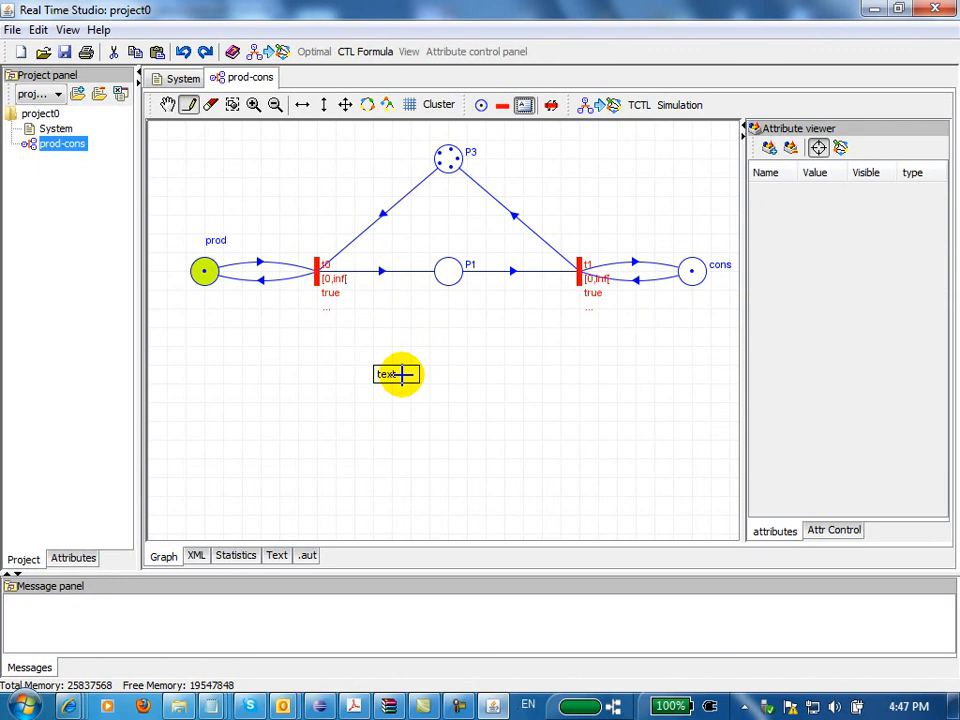
click(401, 374)
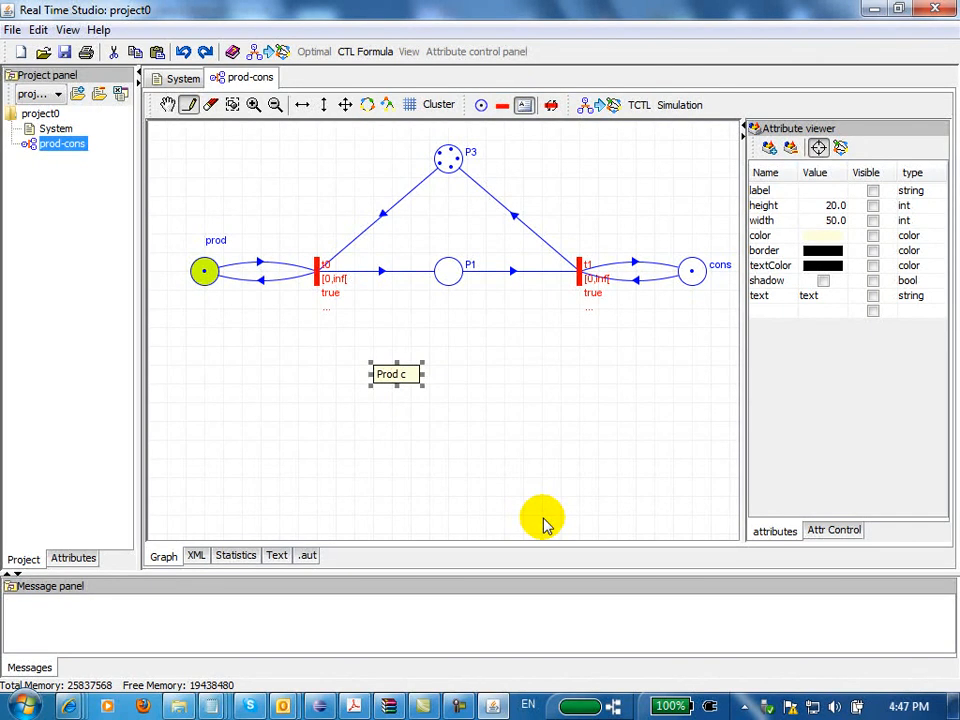
click(167, 104)
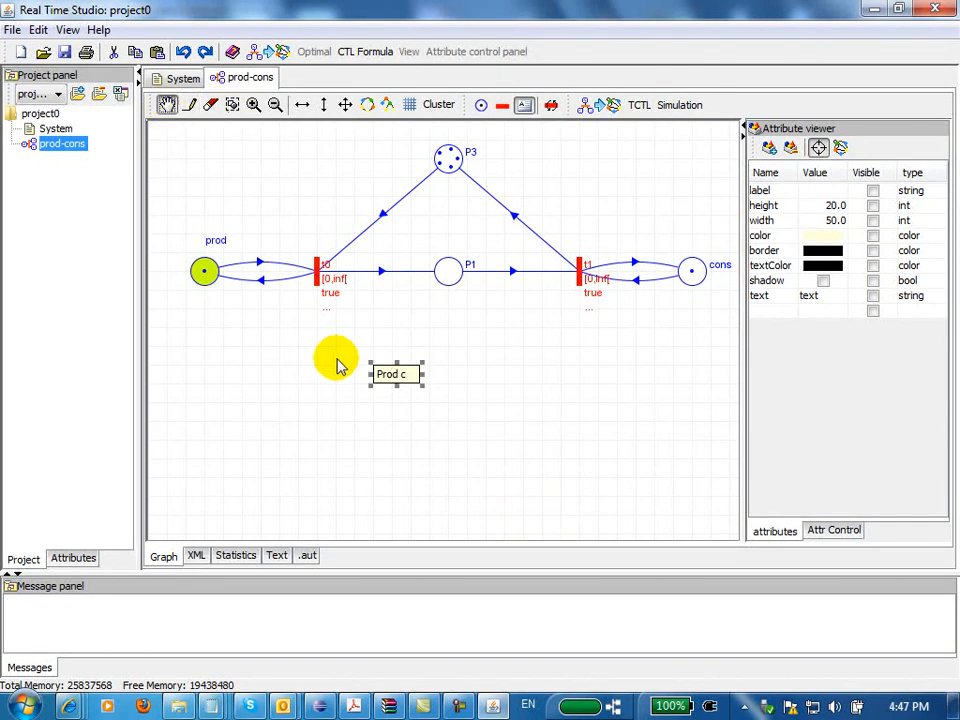
drag(423, 387, 518, 434)
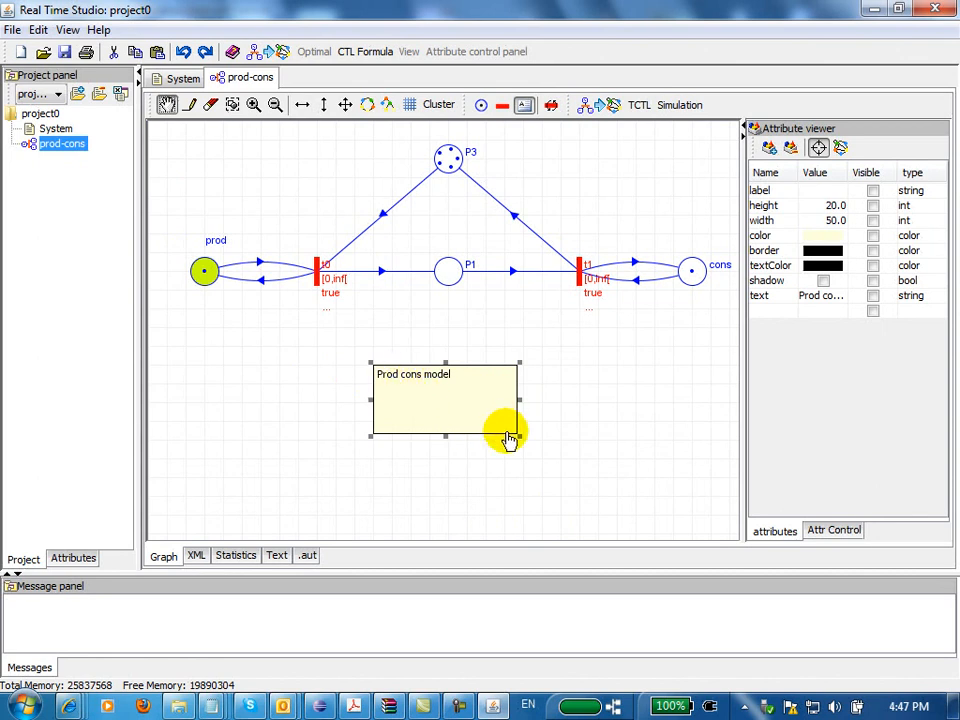
drag(520, 440, 476, 407)
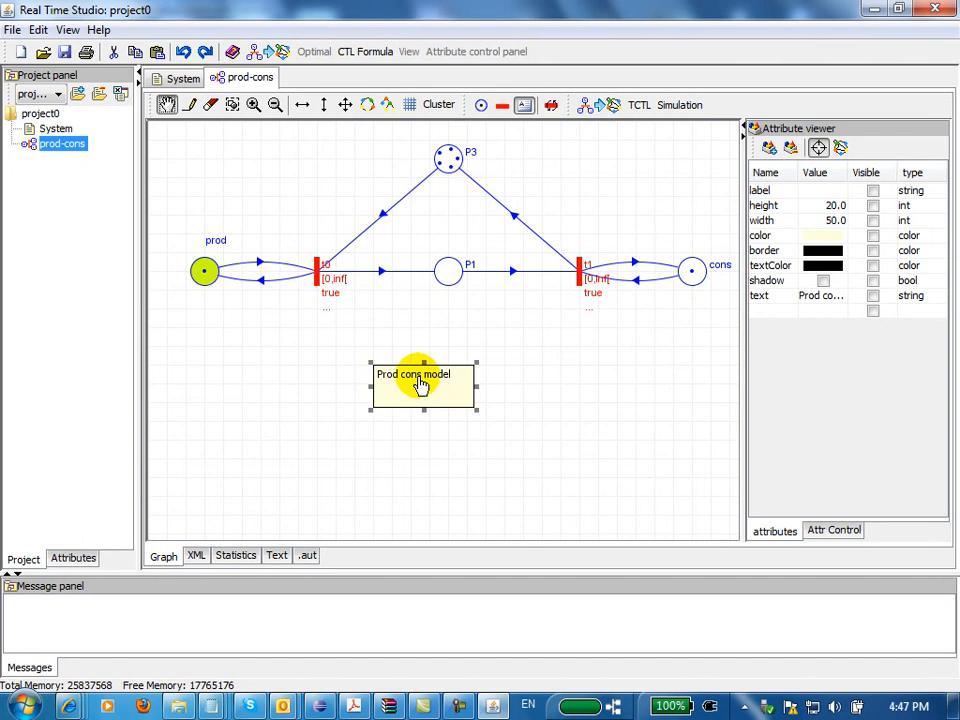
click(578, 358)
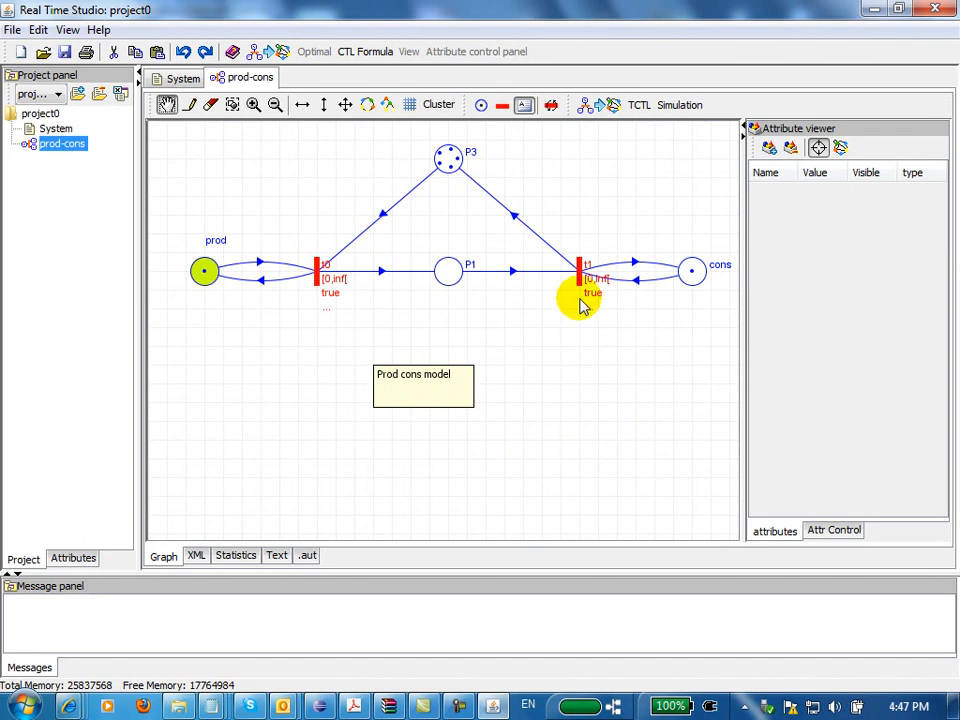
Generate the abstract state space preserving LTL (Bound domains: LSCG) with compression none, and view its statistics
click(607, 112)
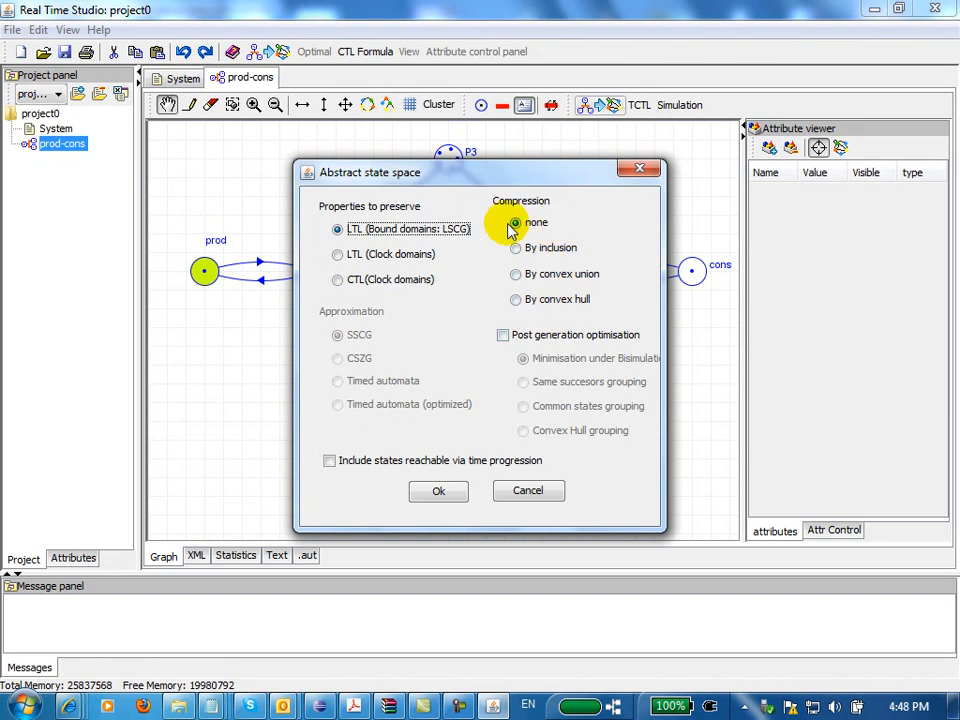
click(442, 491)
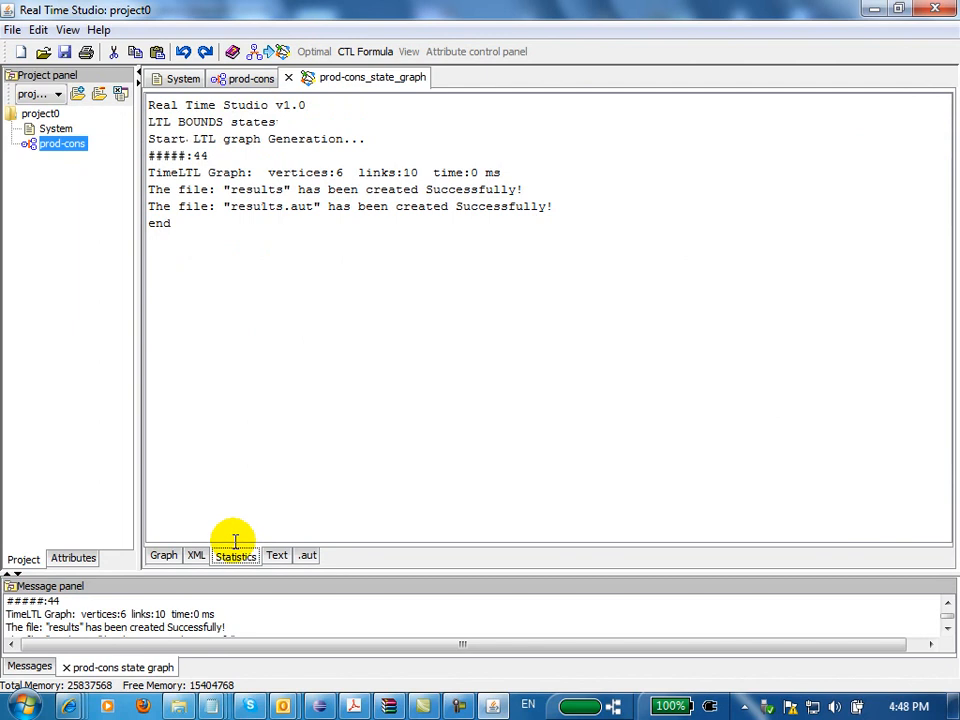
Select state C0 in the state graph and widen the attribute viewer until its names, values and types are readable
click(163, 556)
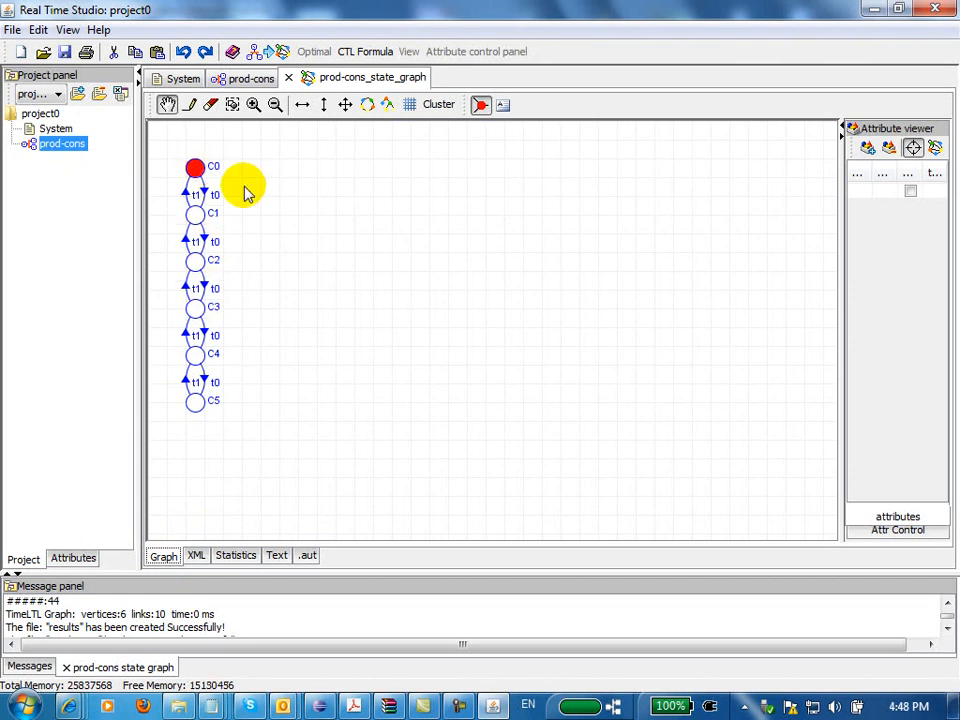
drag(194, 167, 201, 176)
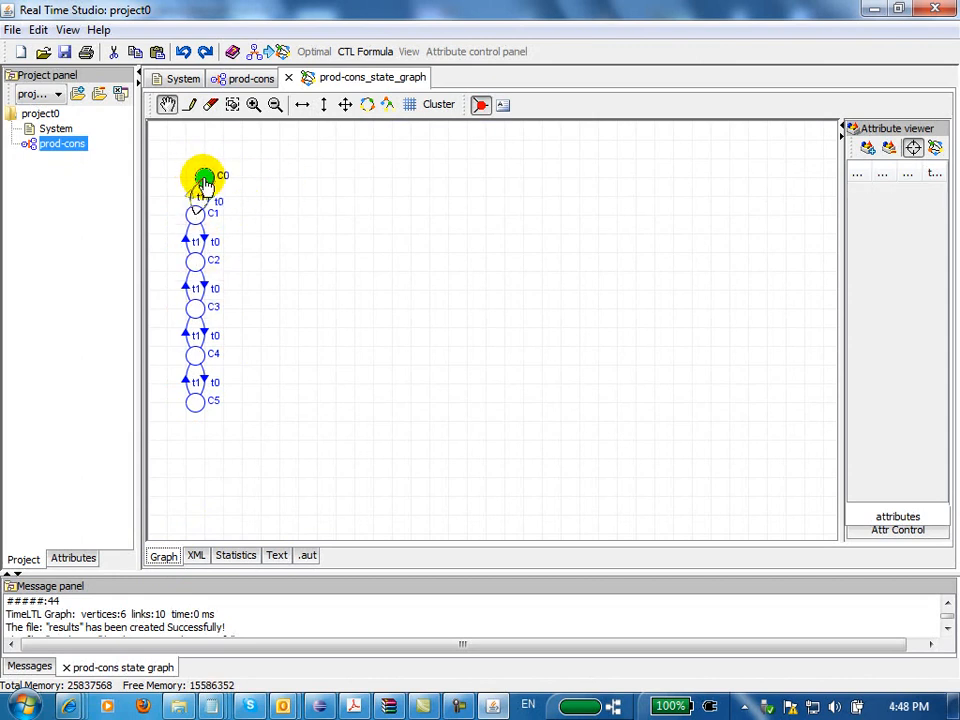
click(203, 180)
drag(838, 327, 692, 332)
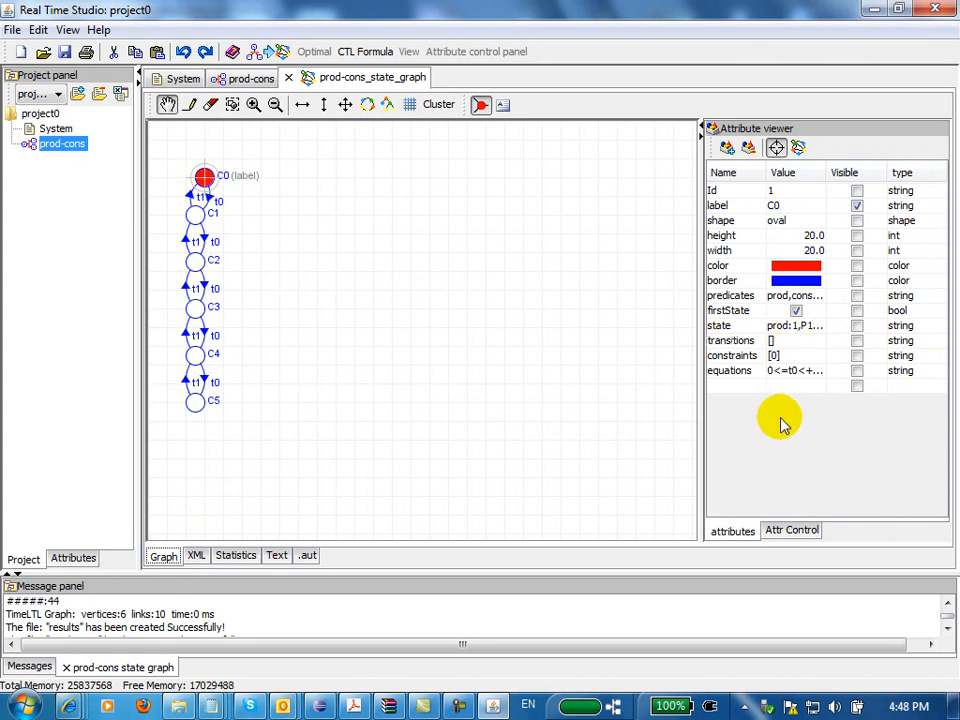
Display the equations attribute beside state C0 in the state graph and hide it again
click(857, 371)
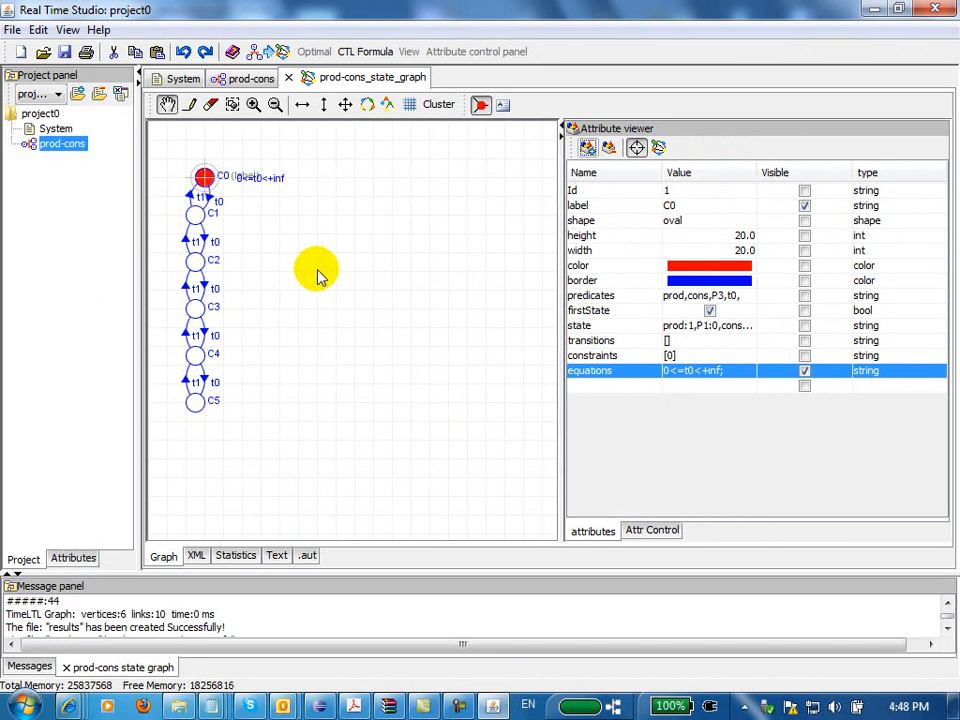
click(205, 180)
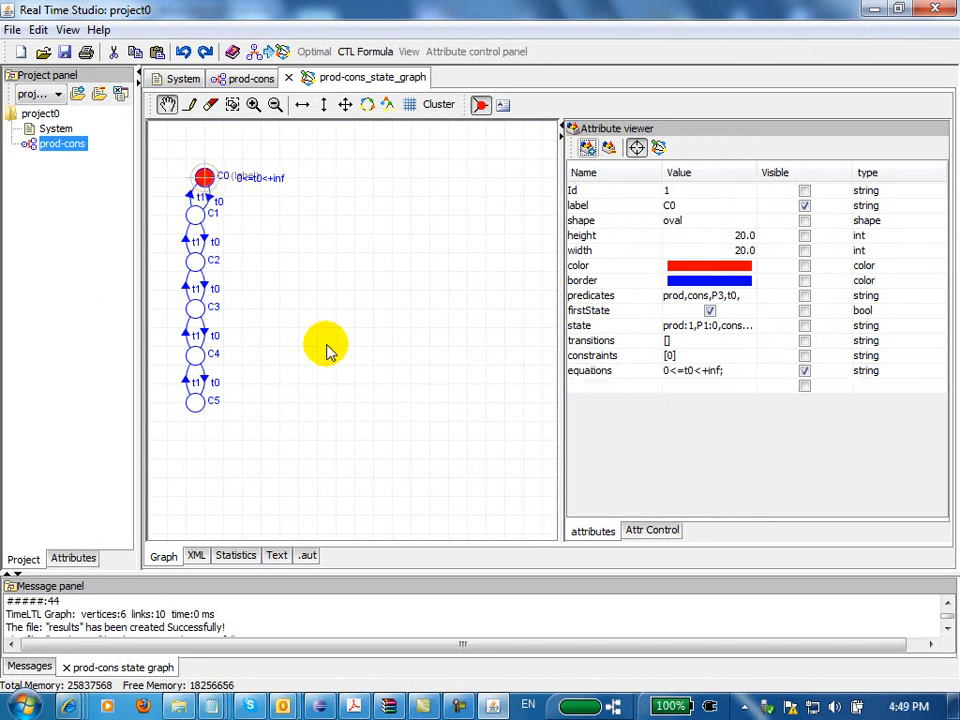
click(805, 371)
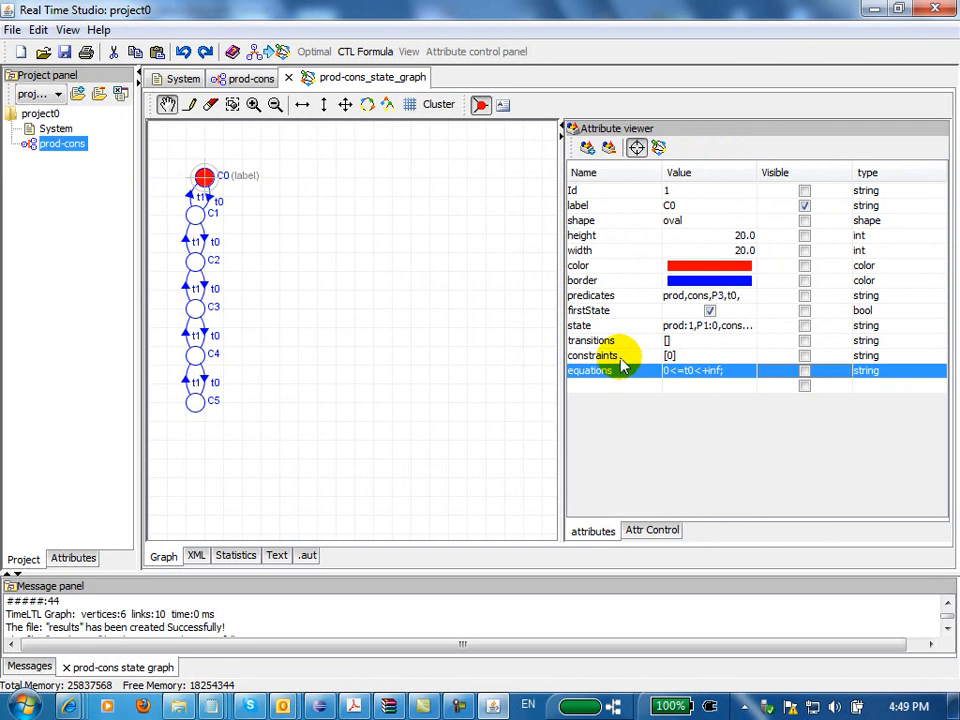
Display the state attribute beside states C0 and C1, comparing C0's marking with the prod-cons net
click(805, 326)
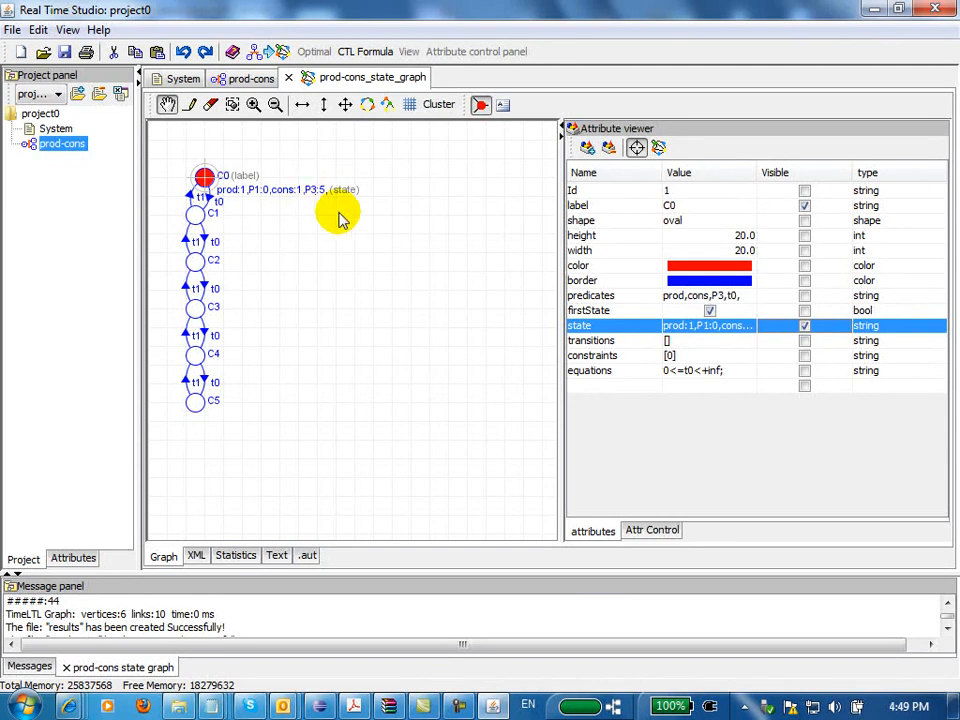
click(251, 79)
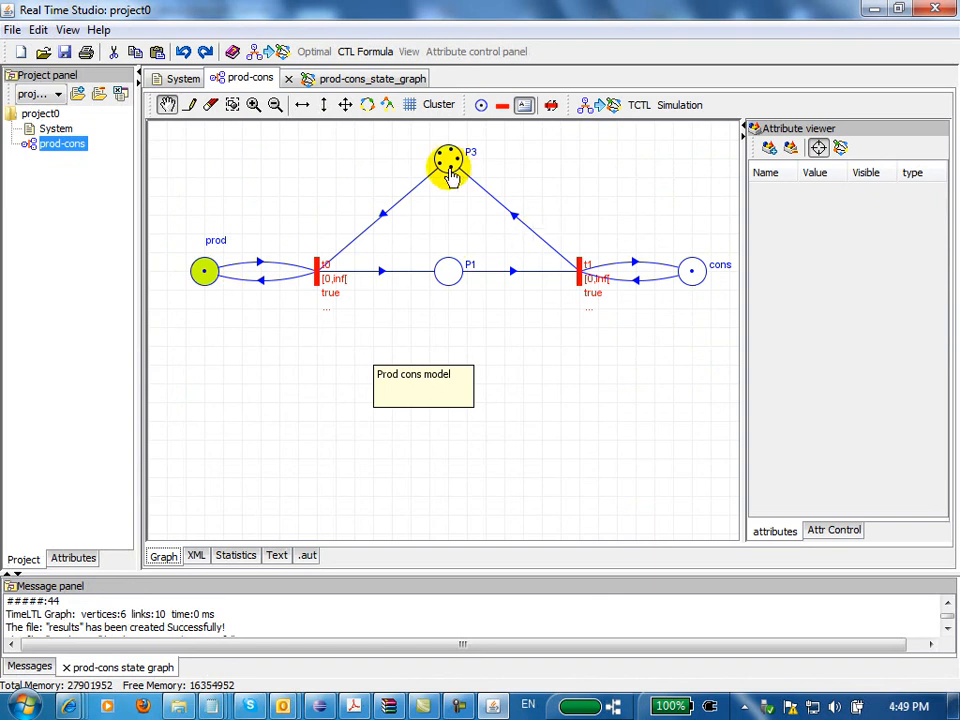
click(378, 79)
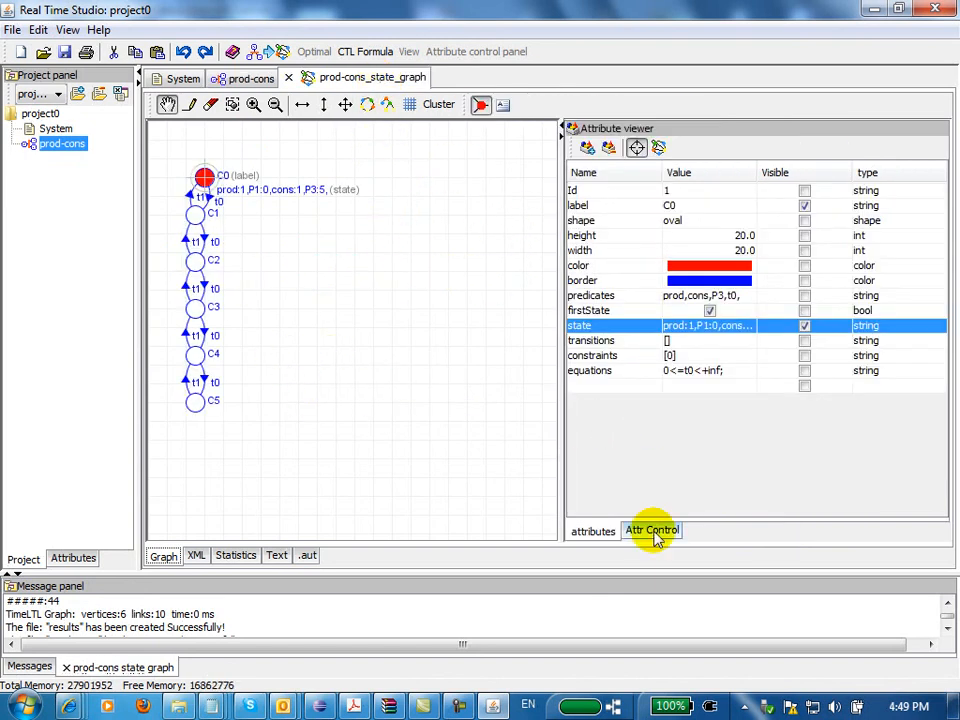
click(206, 214)
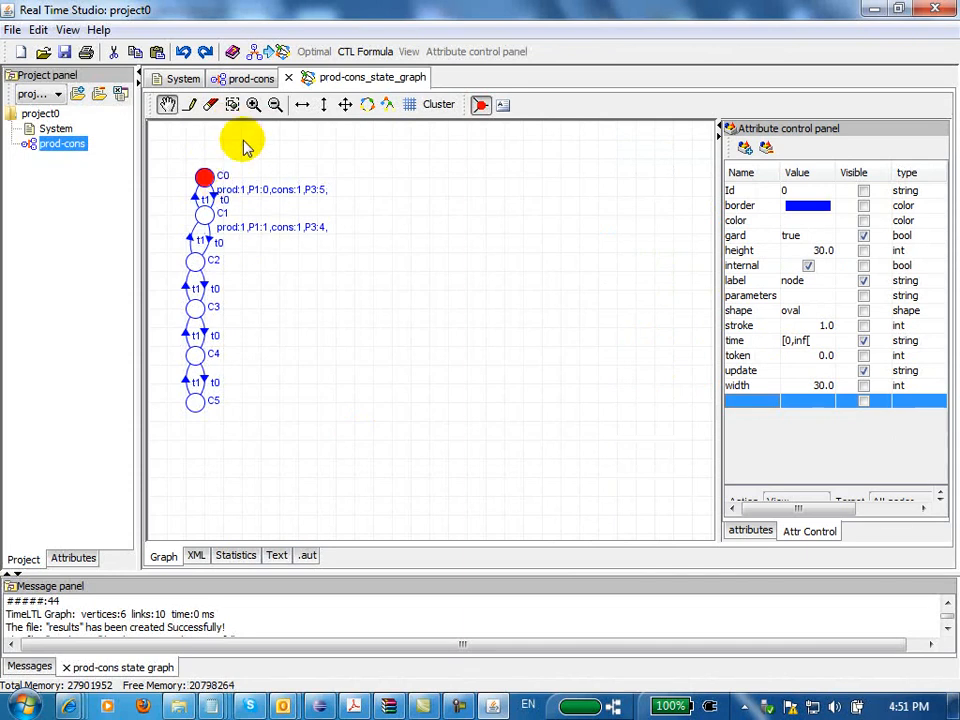
Start a simulation of the prod-cons net with Interval: LSCG and compression none, and fit the net to its pane
click(243, 82)
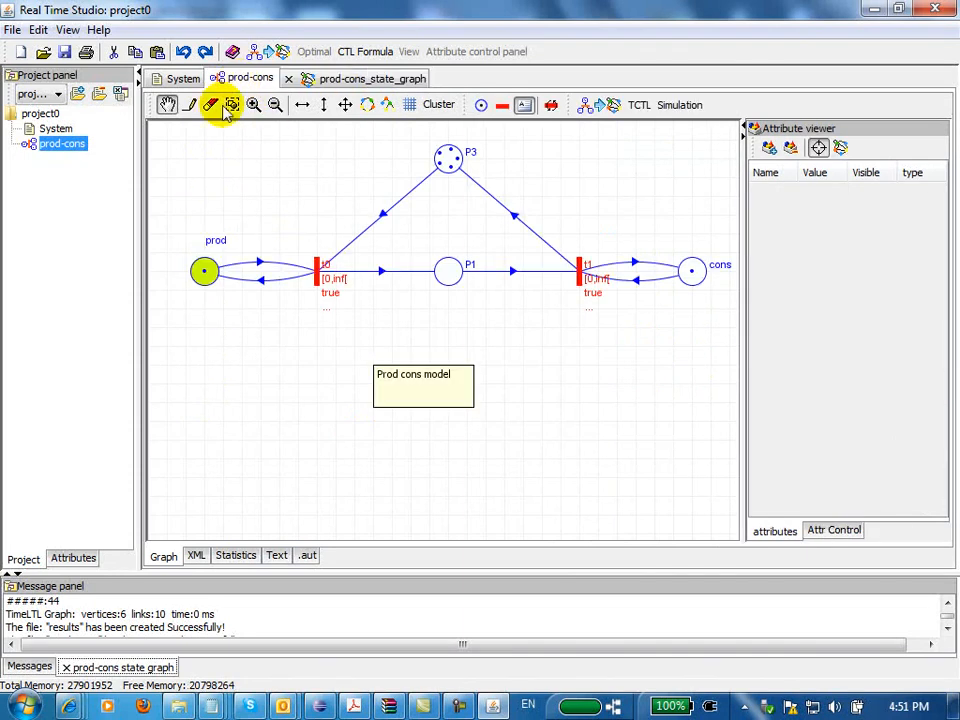
click(681, 108)
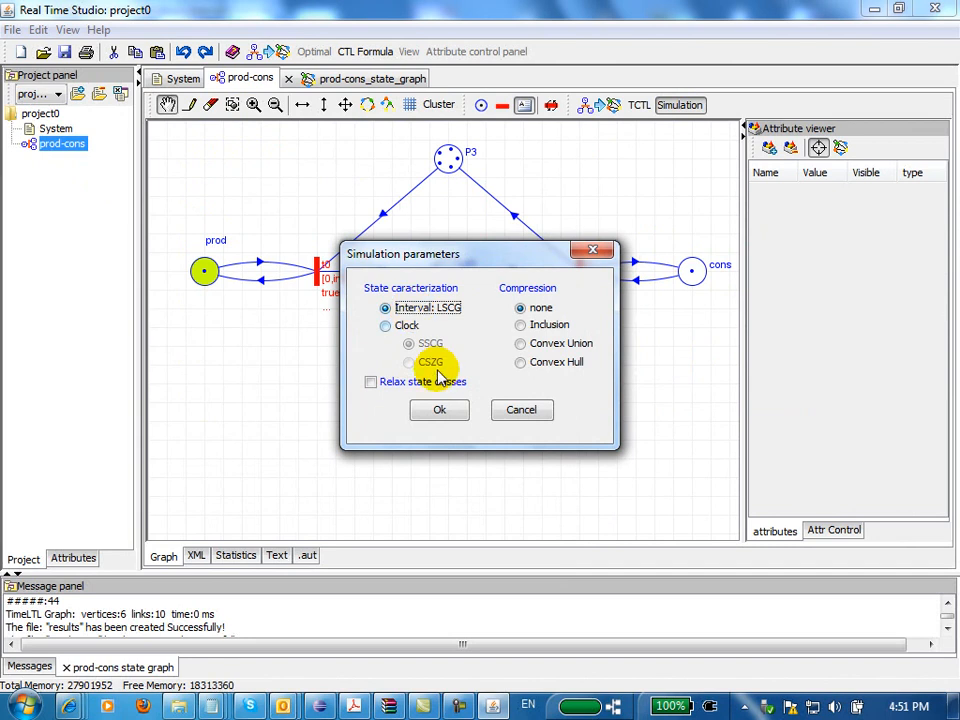
click(439, 409)
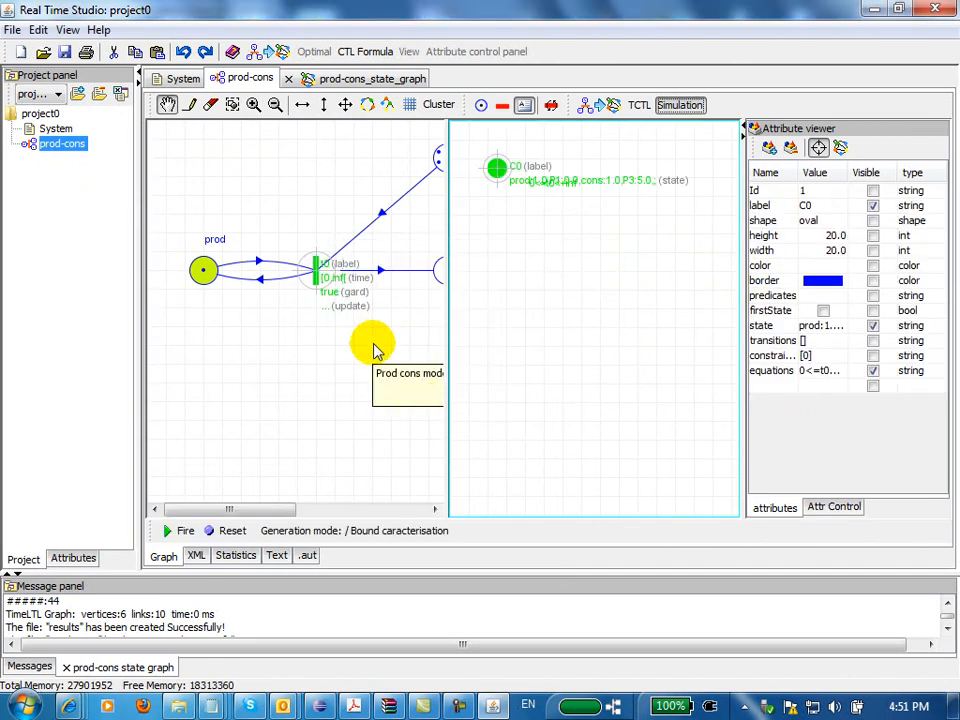
click(262, 362)
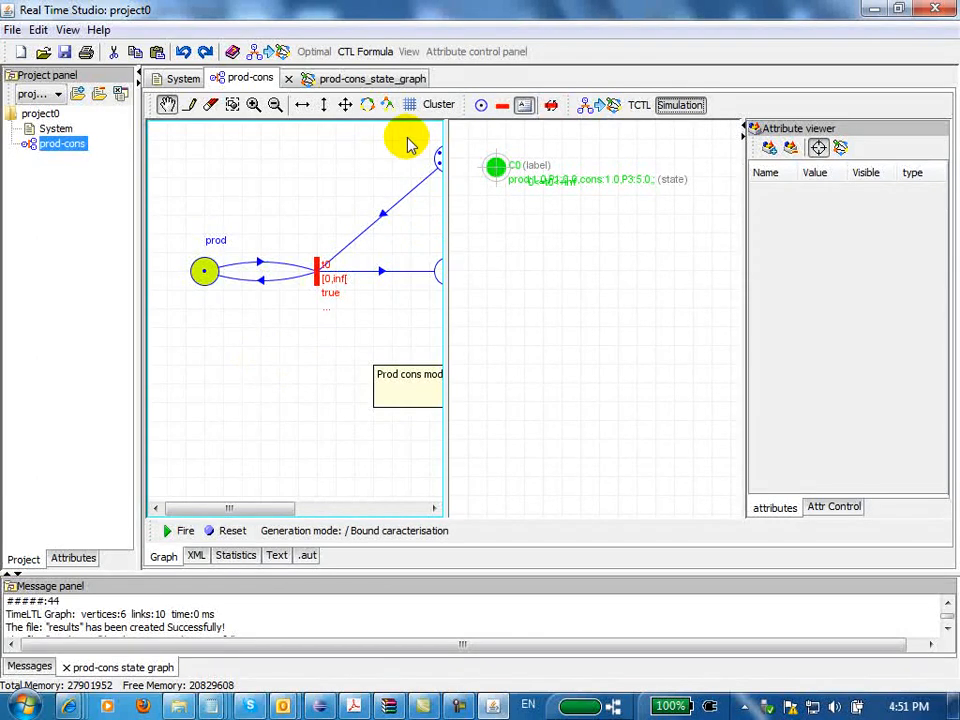
click(344, 106)
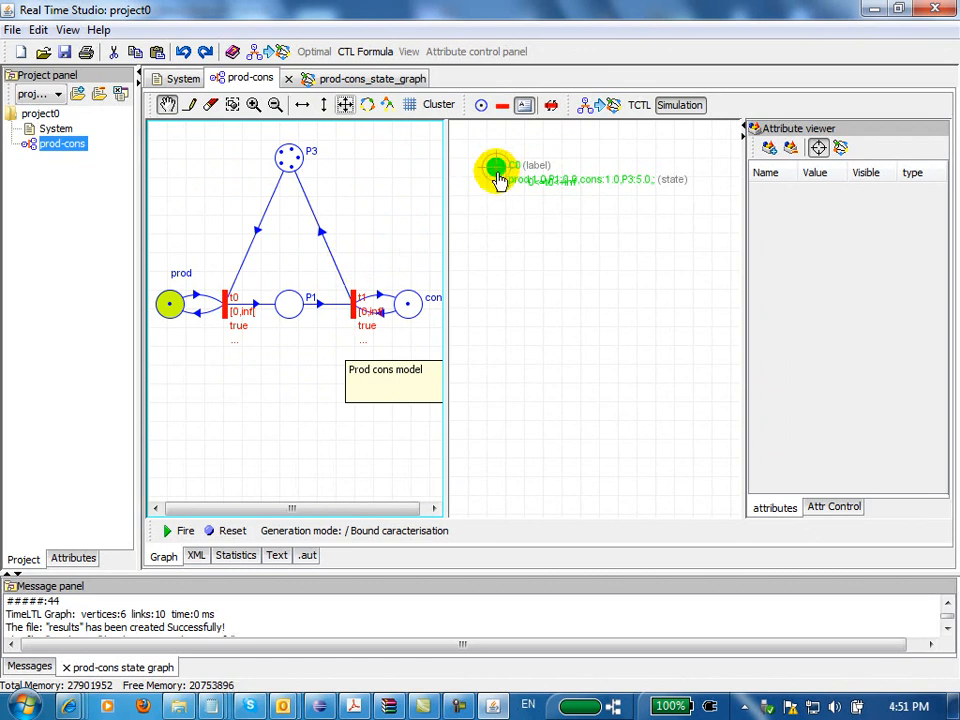
Fire transition t0 from state C0 and transition t1 from state C1 in the simulation
drag(497, 170, 504, 193)
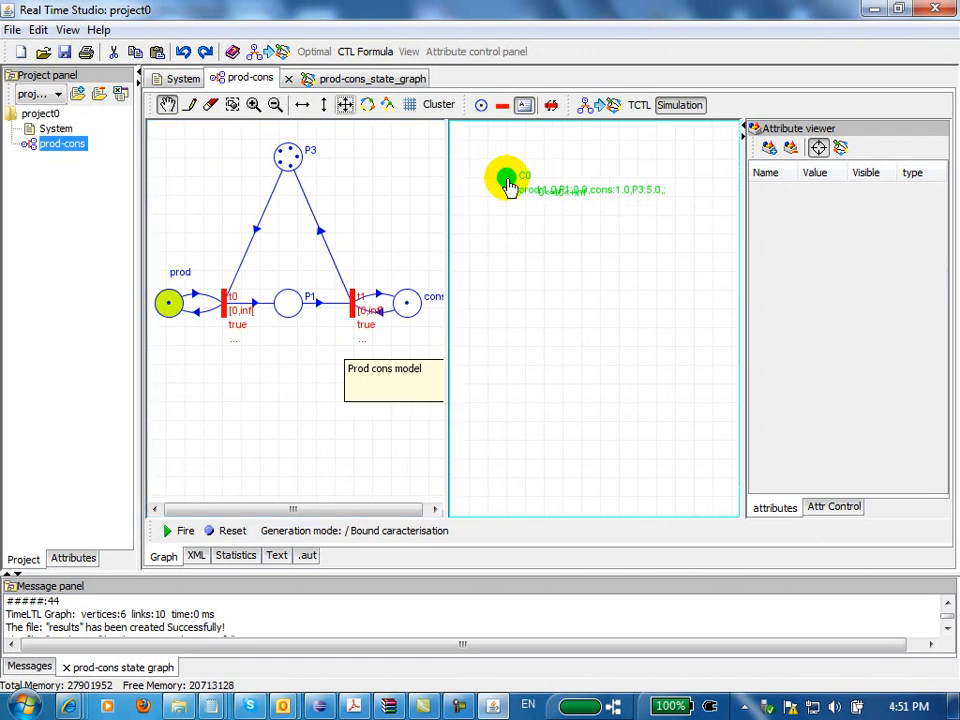
click(508, 185)
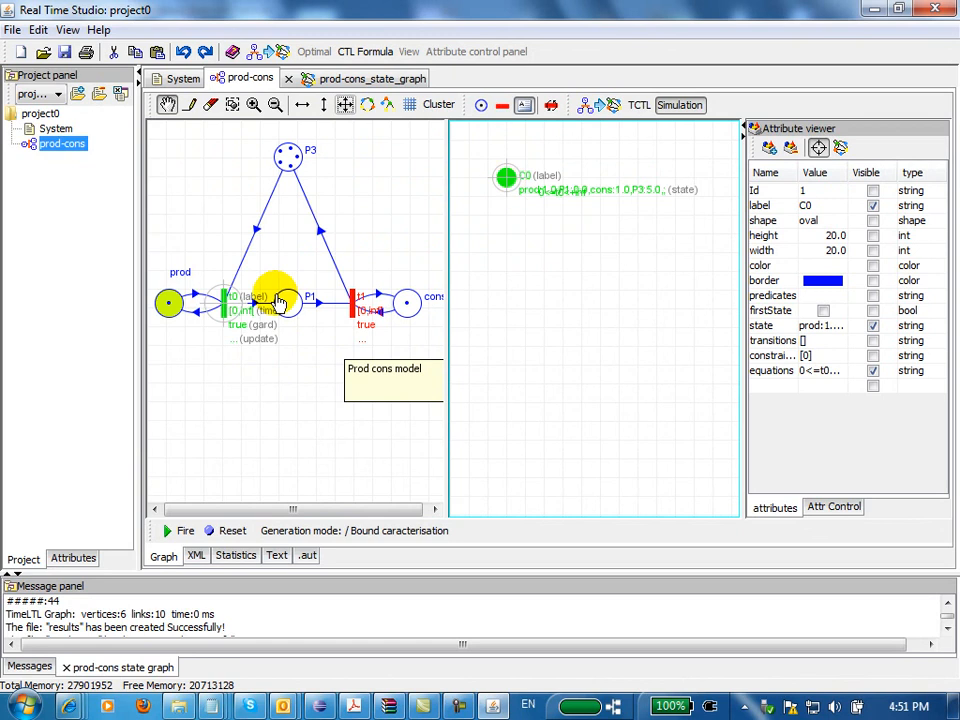
click(183, 535)
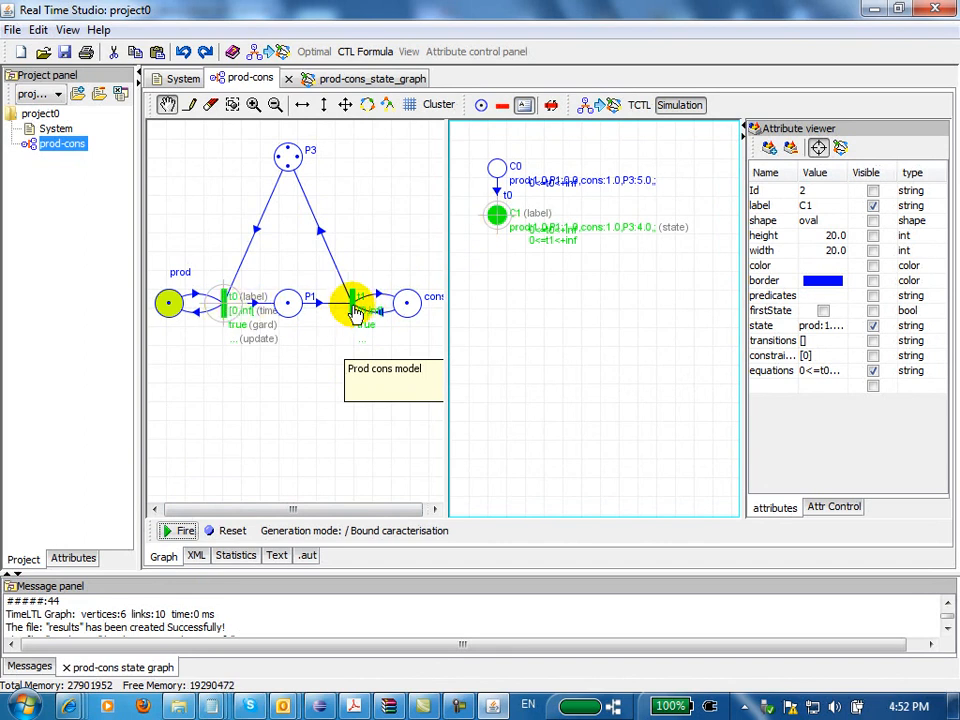
click(352, 313)
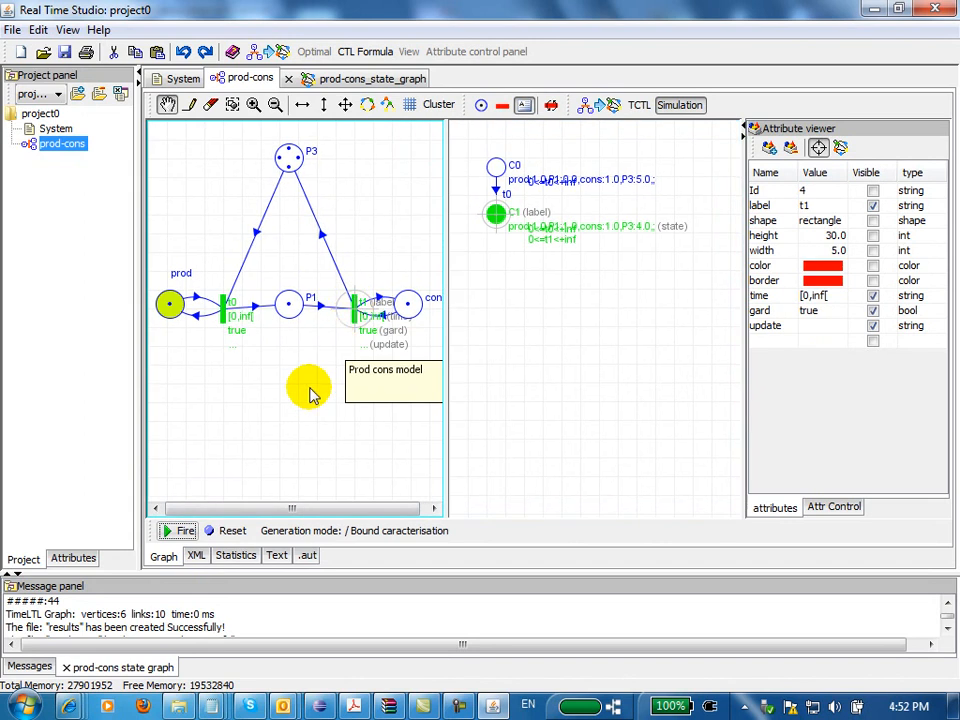
click(180, 532)
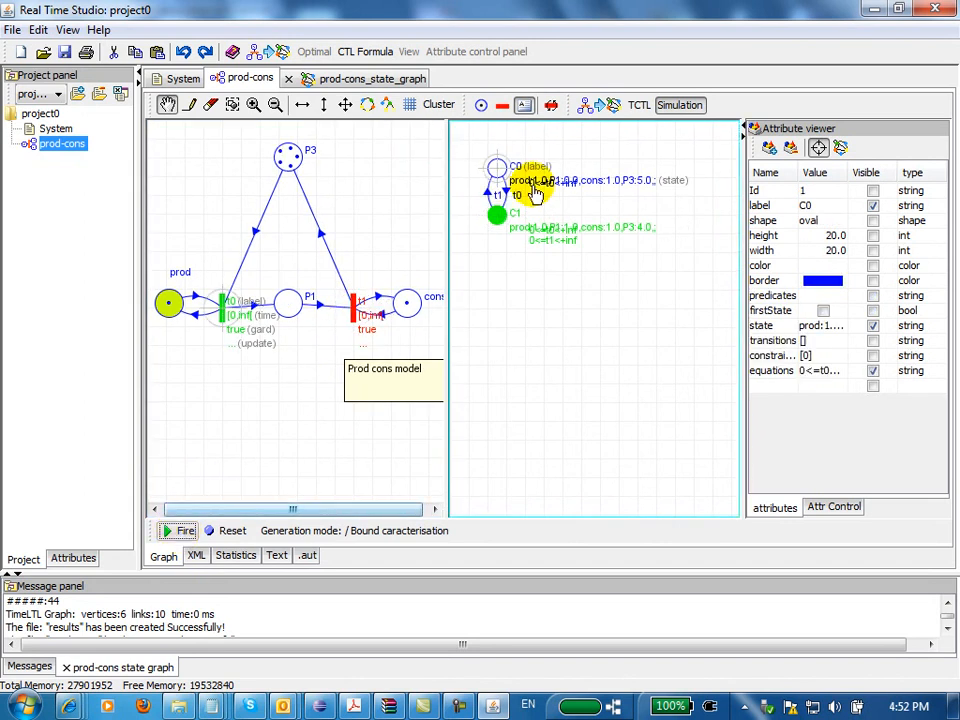
Fire t0 repeatedly from C0 to extend the simulated state graph through C5, and continue firing the enabled transitions
click(224, 314)
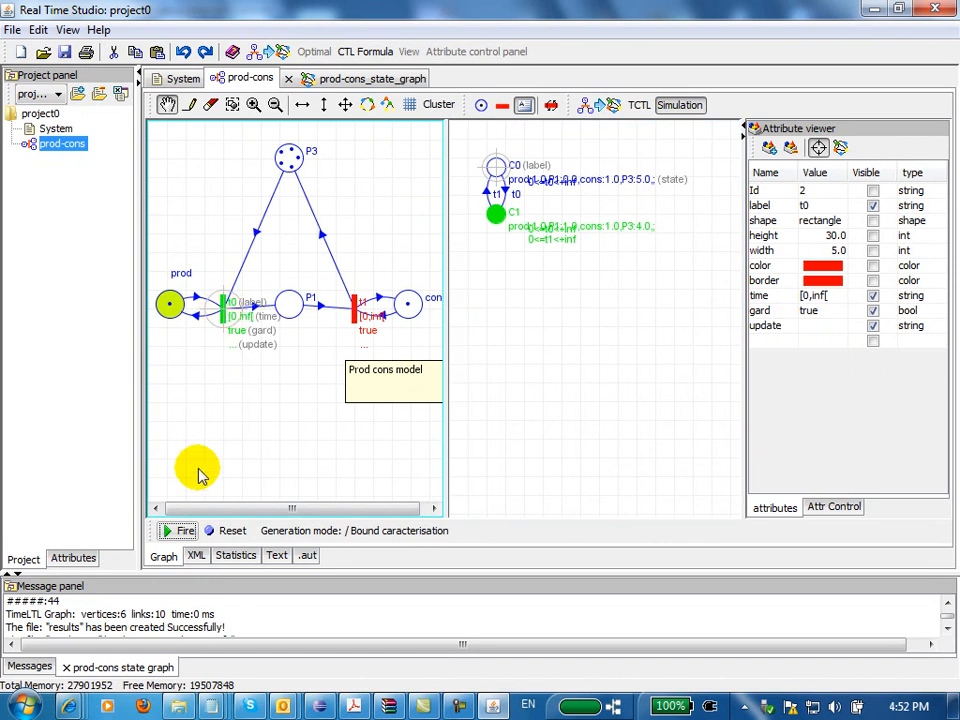
click(178, 533)
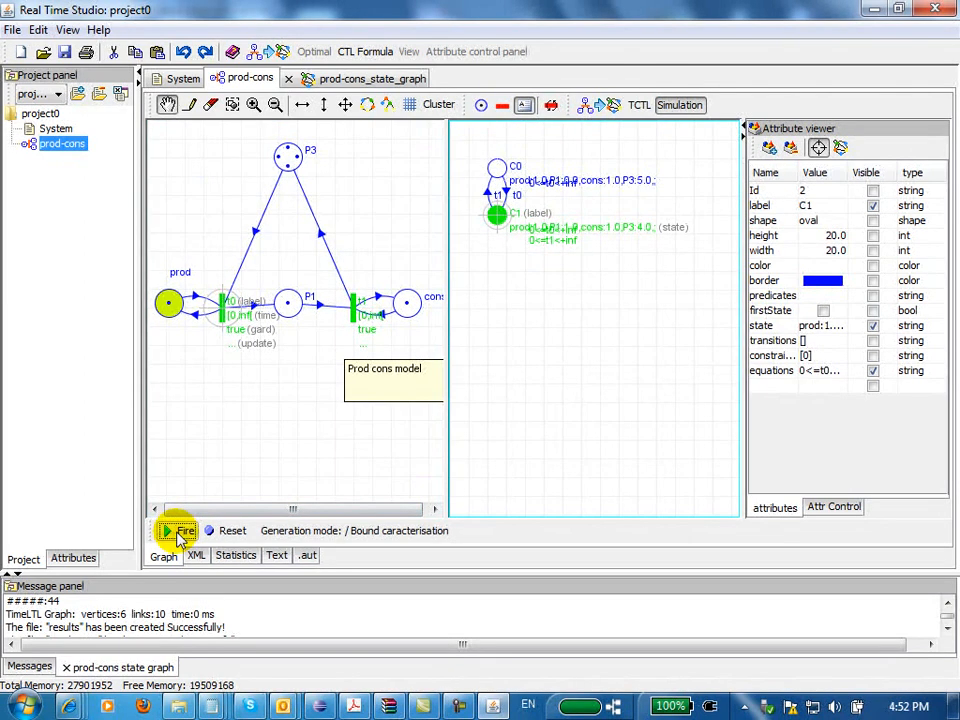
click(178, 533)
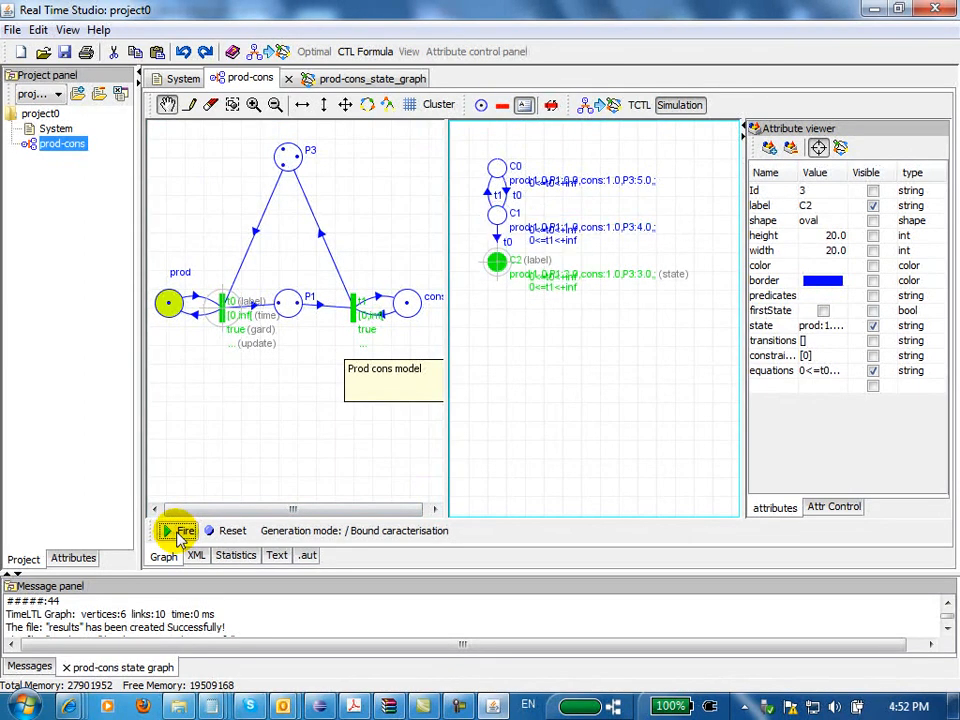
click(178, 533)
click(178, 533)
click(178, 533)
click(178, 533)
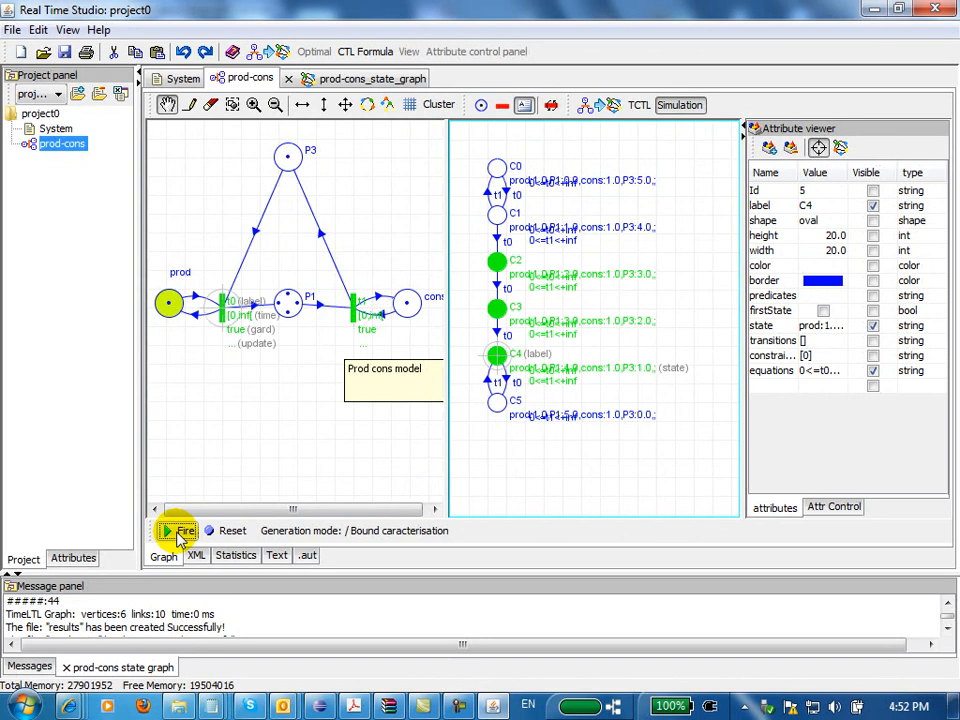
click(178, 533)
click(178, 533)
click(178, 533)
click(178, 533)
Return the simulation to state C4 and fire transition t1 from it
click(498, 358)
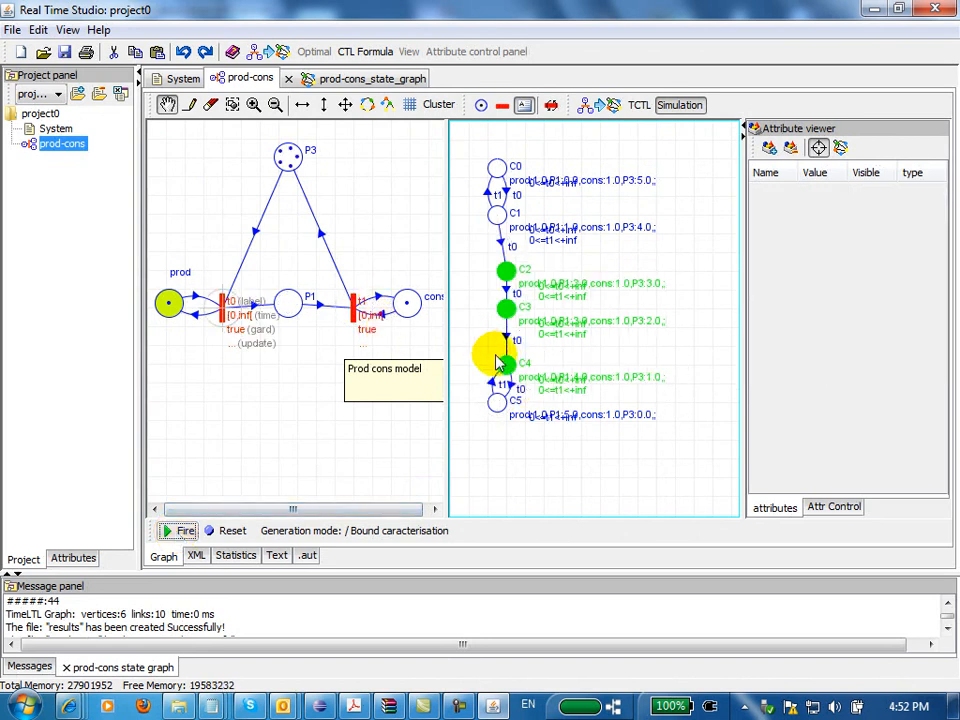
click(508, 368)
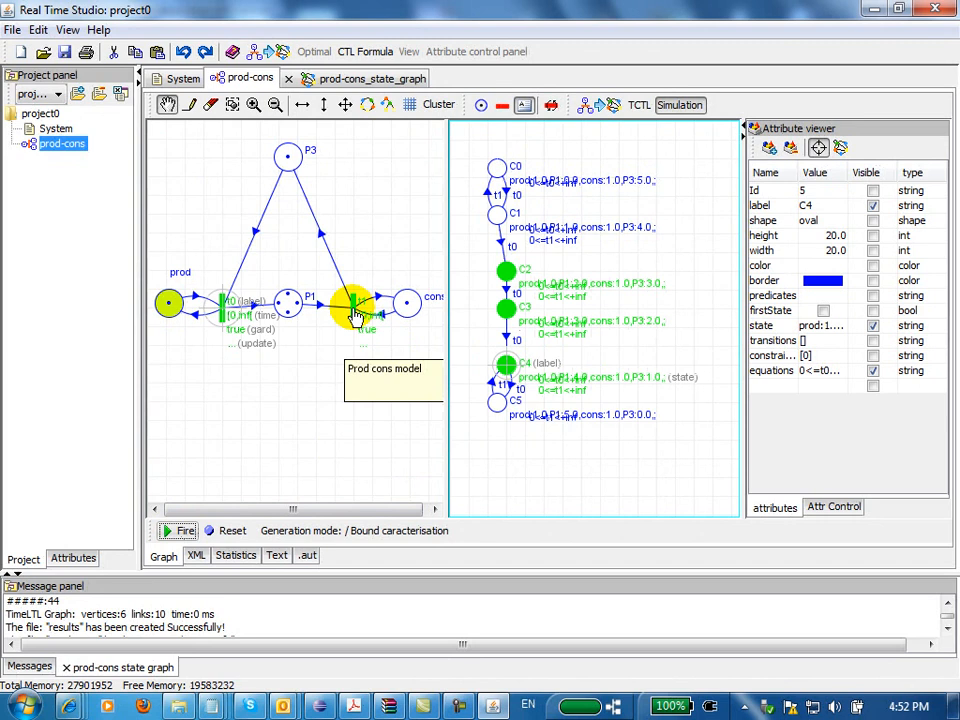
click(351, 316)
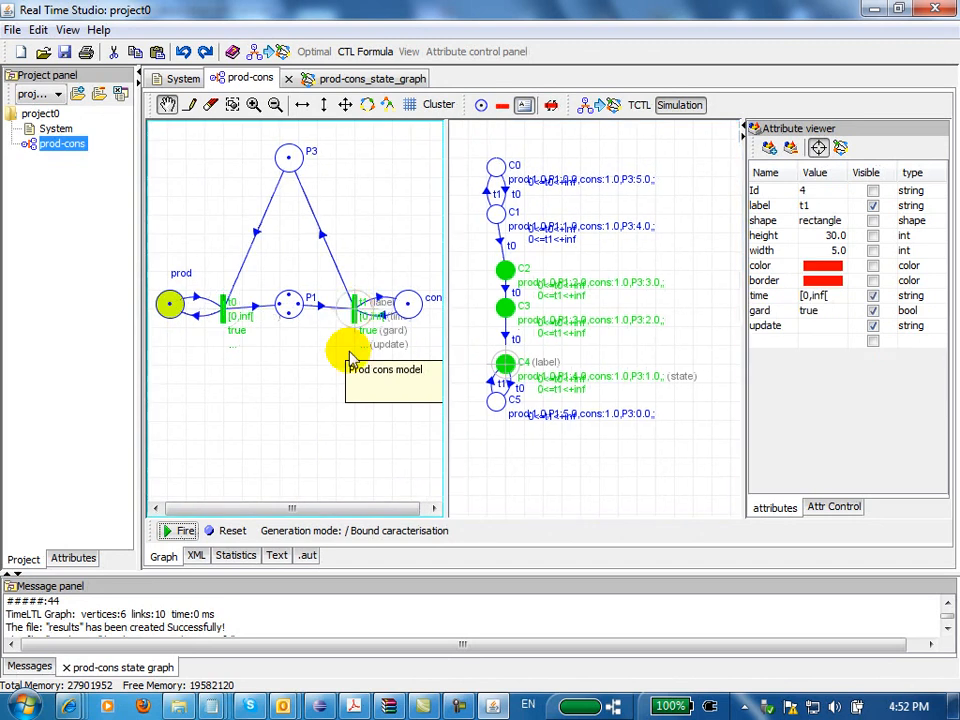
click(185, 531)
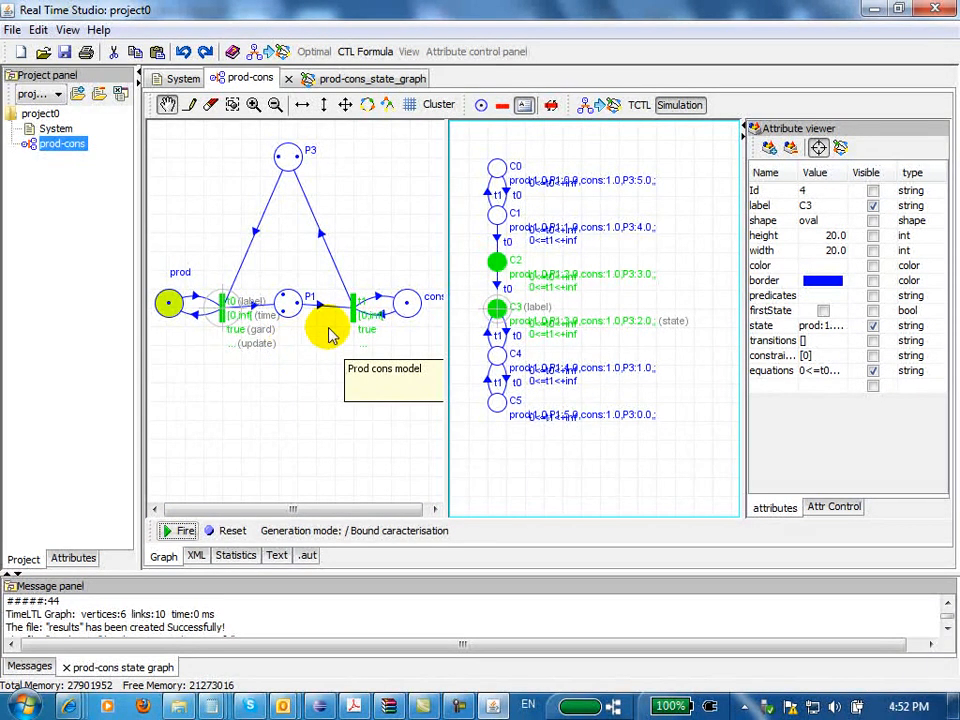
Revisit states C1 and C0 to show their markings on the net, and close the simulation
click(503, 225)
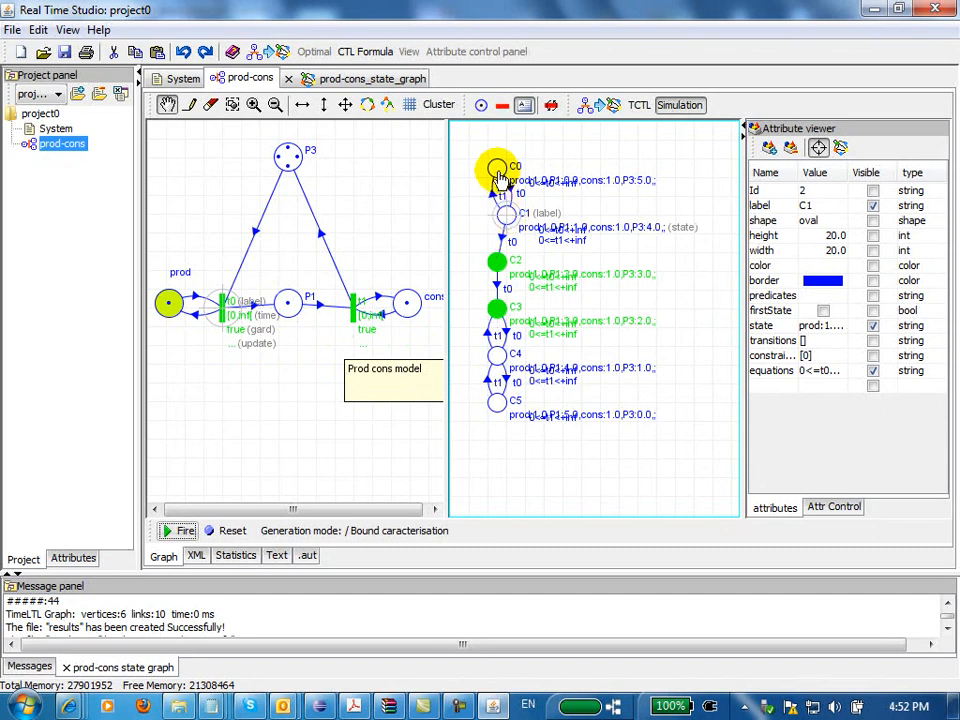
click(497, 168)
click(507, 224)
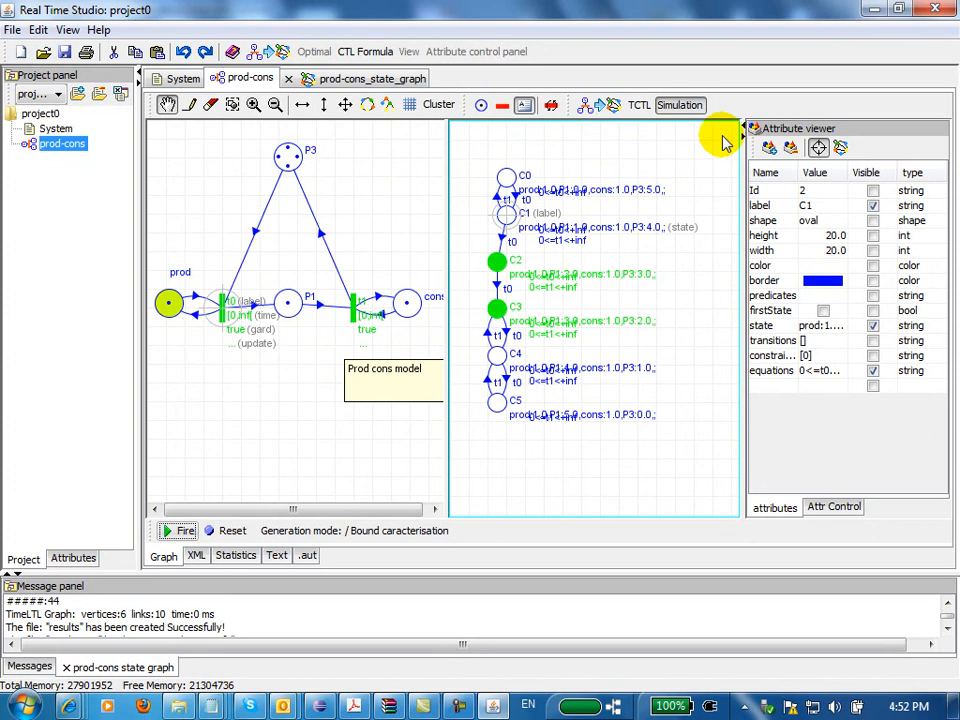
click(677, 108)
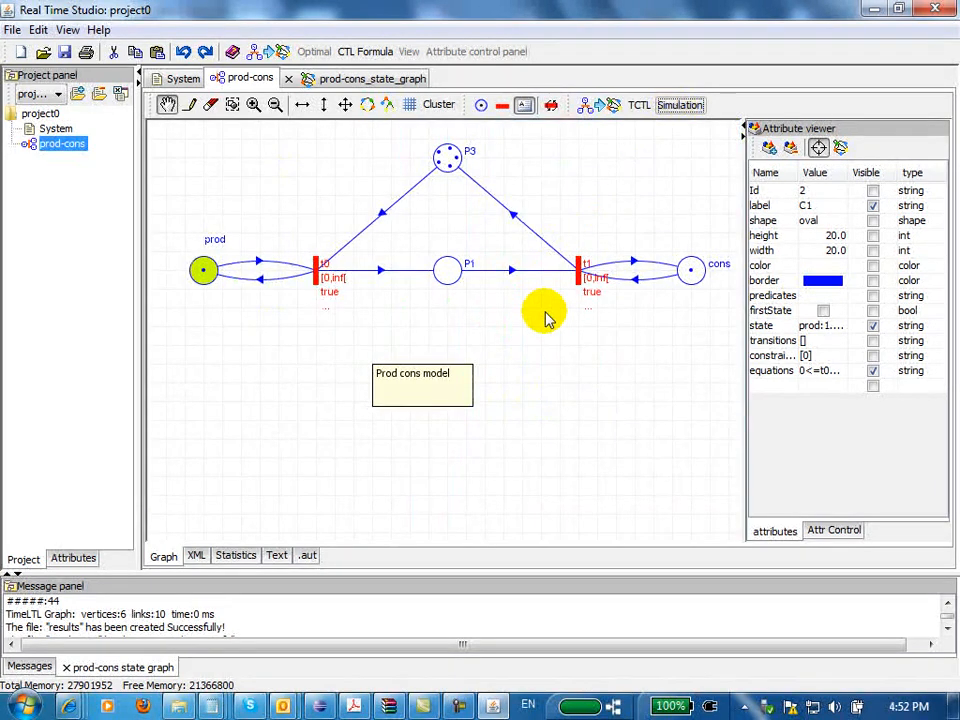